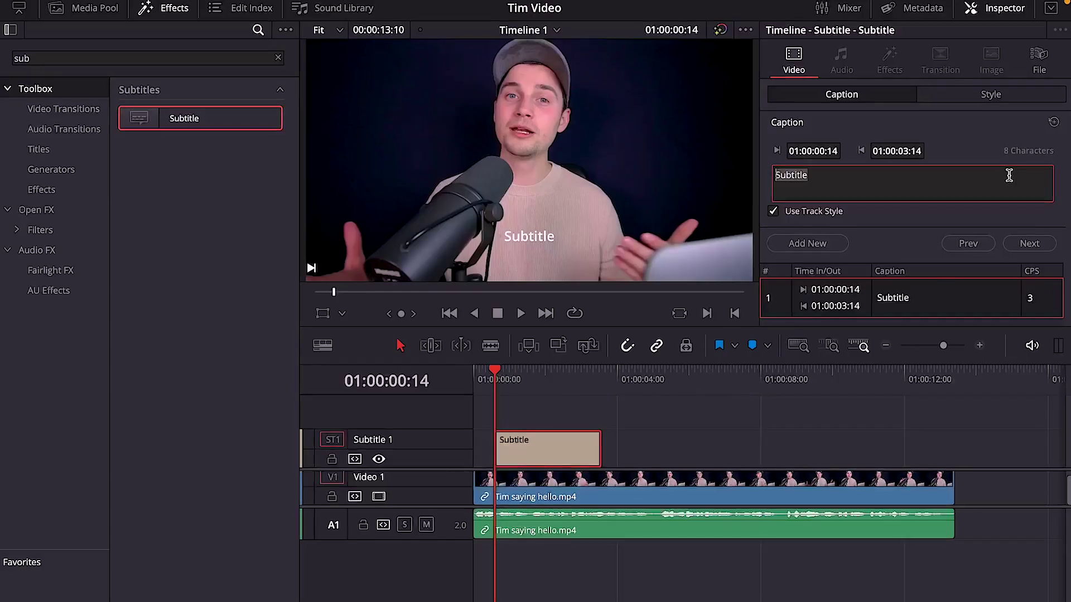
Step: Drag the Subtitle effect from the Toolbox onto a new subtitle track at 01:00:00:14
text(Hey everyone)
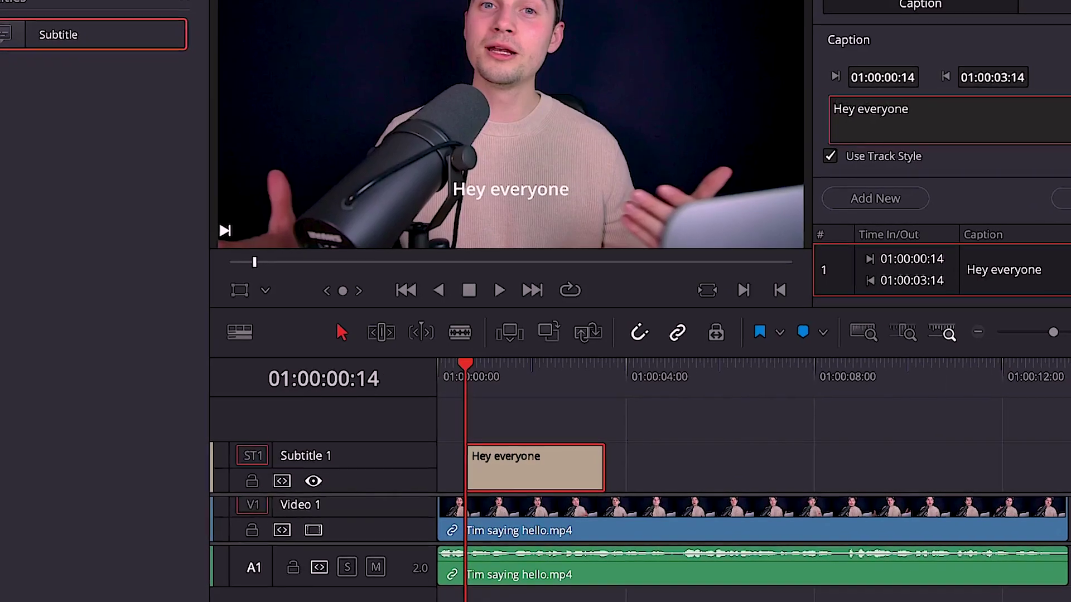
text(!)
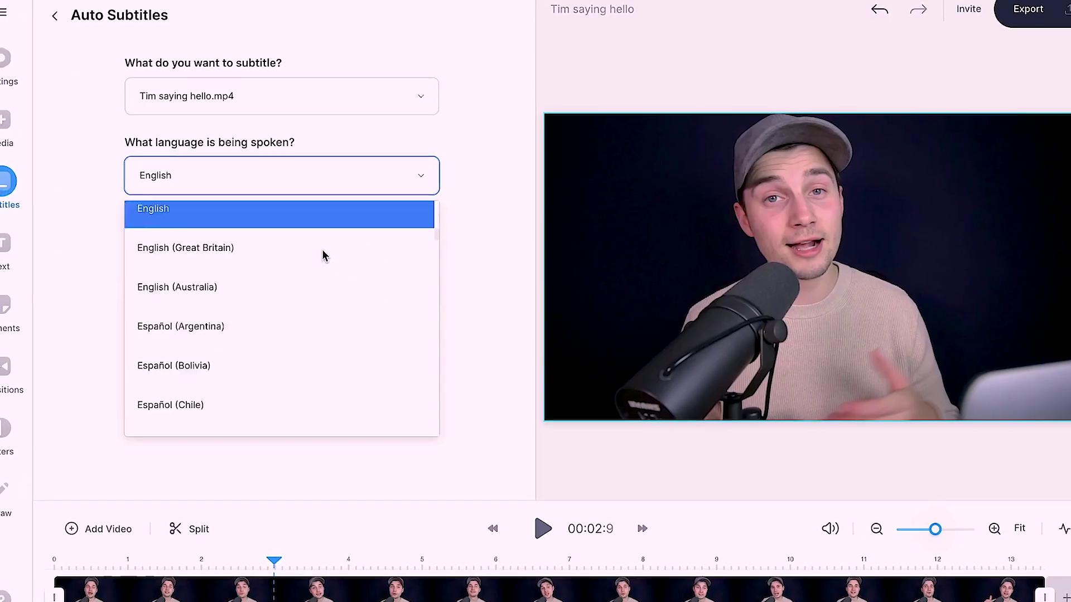
scroll(323, 255, down, 2)
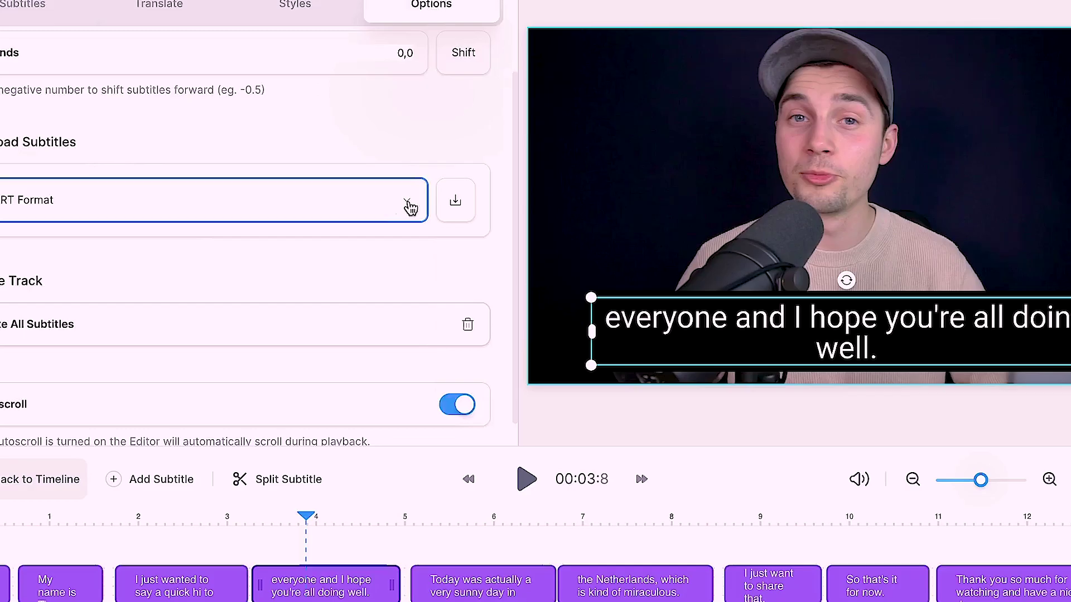
click(455, 213)
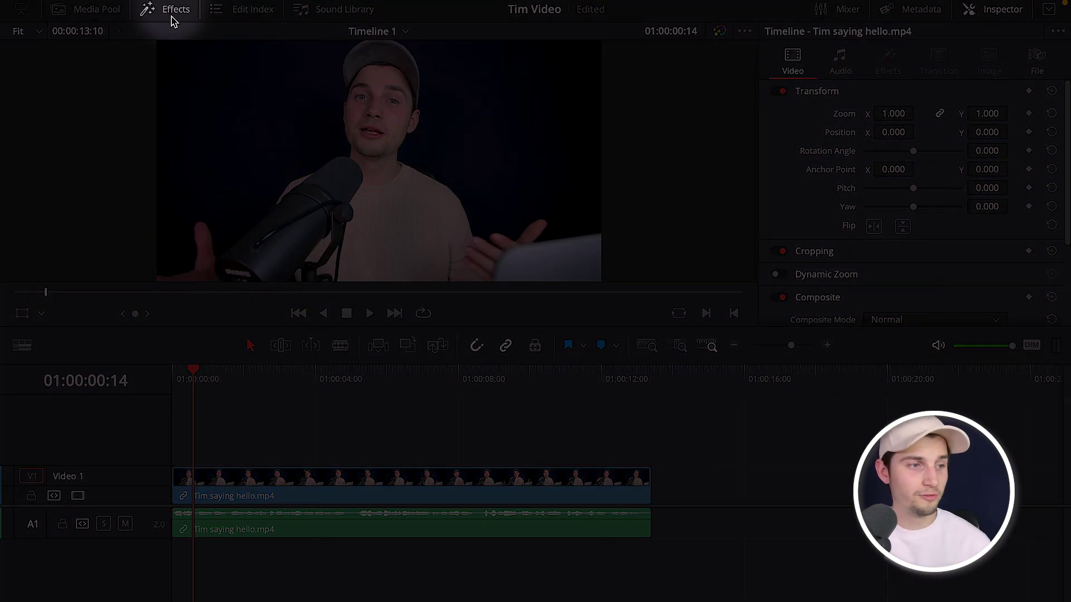
click(172, 20)
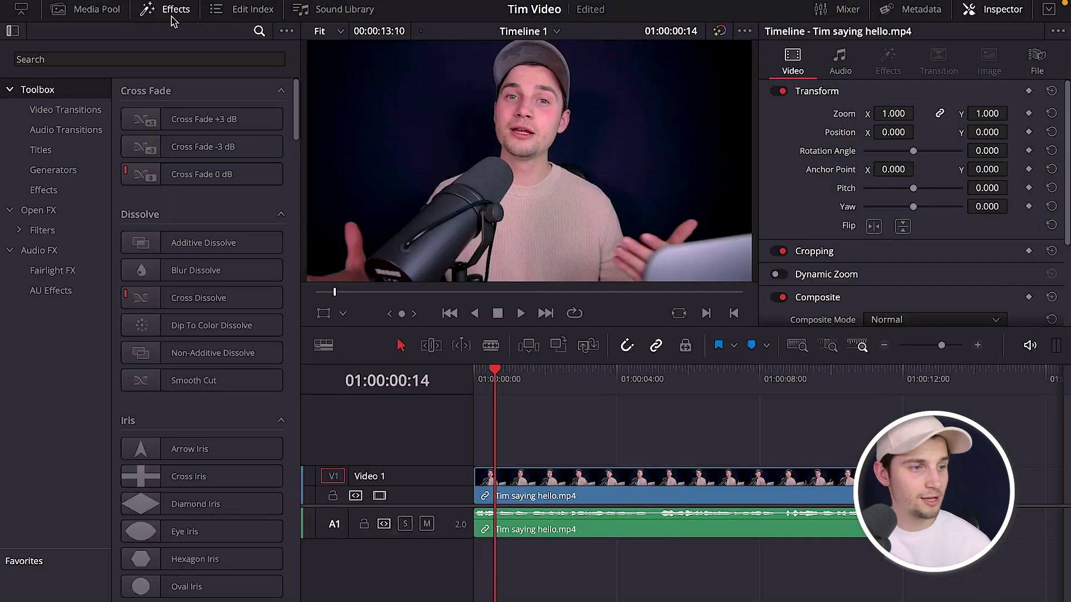
click(124, 55)
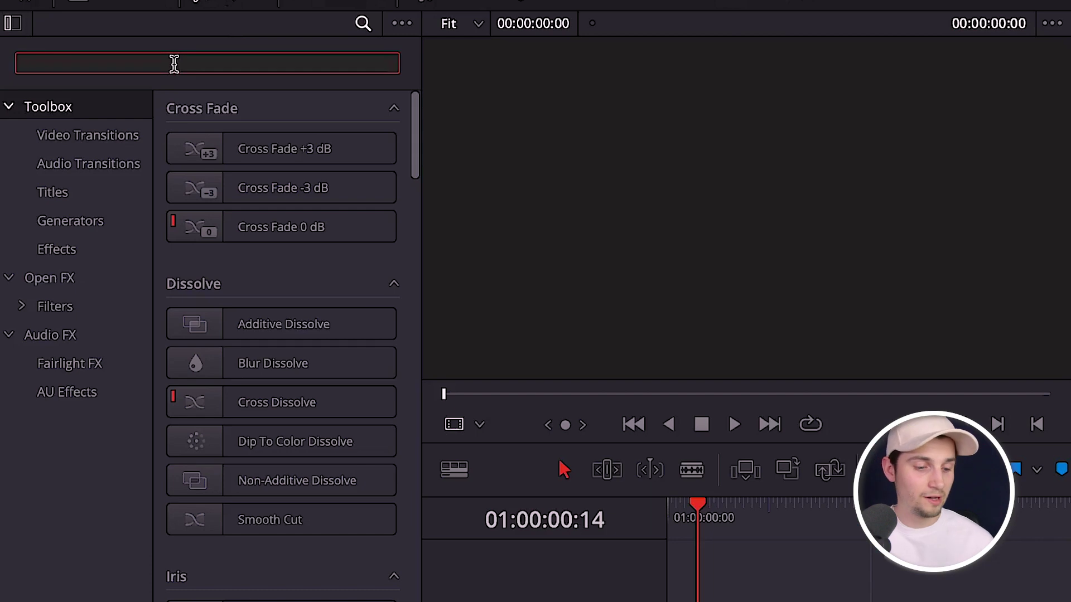
text(sub)
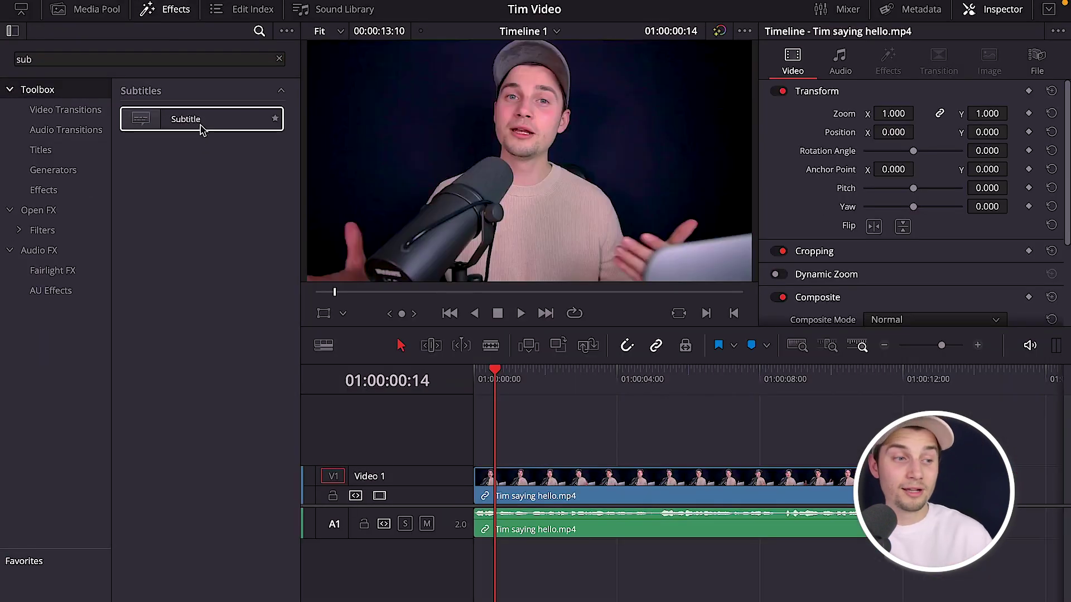
click(281, 161)
drag(201, 128, 493, 462)
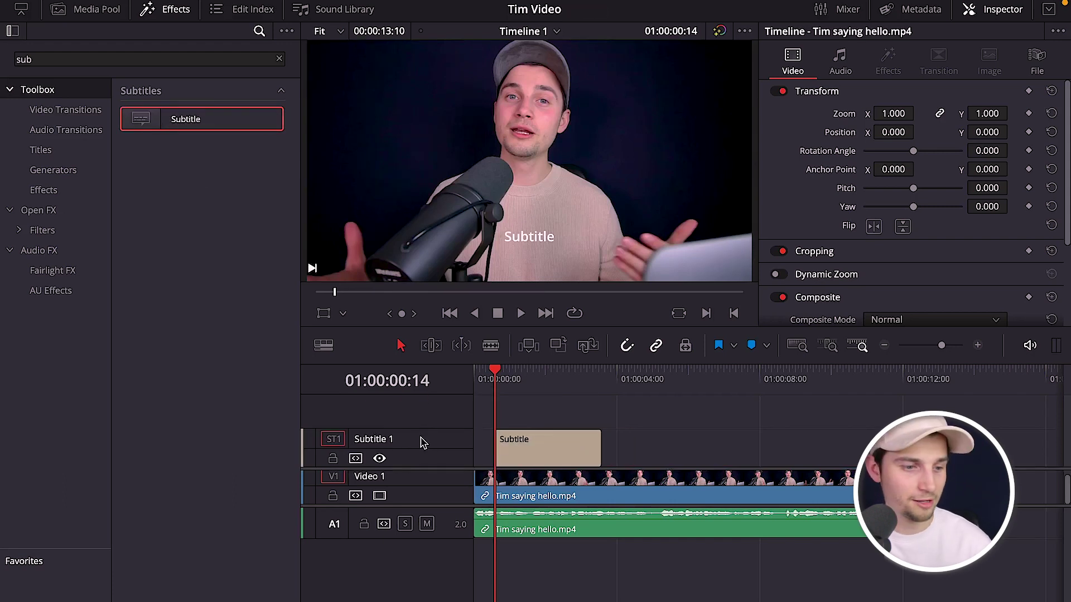
click(547, 443)
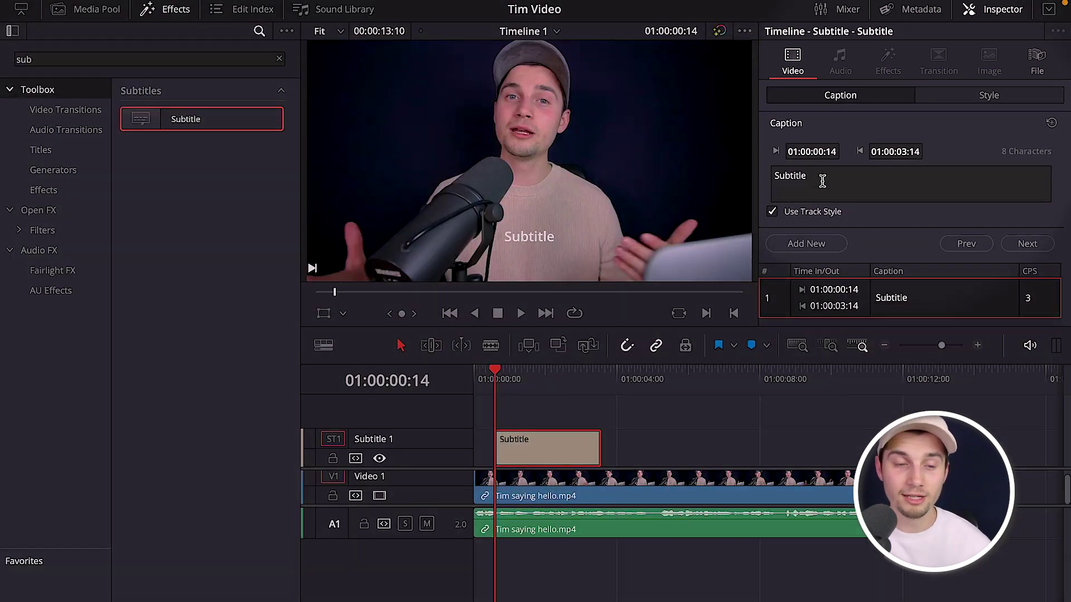
Step: Change the caption text to 'Hey everyone!' and move the clip to 01:00:00:00
click(799, 174)
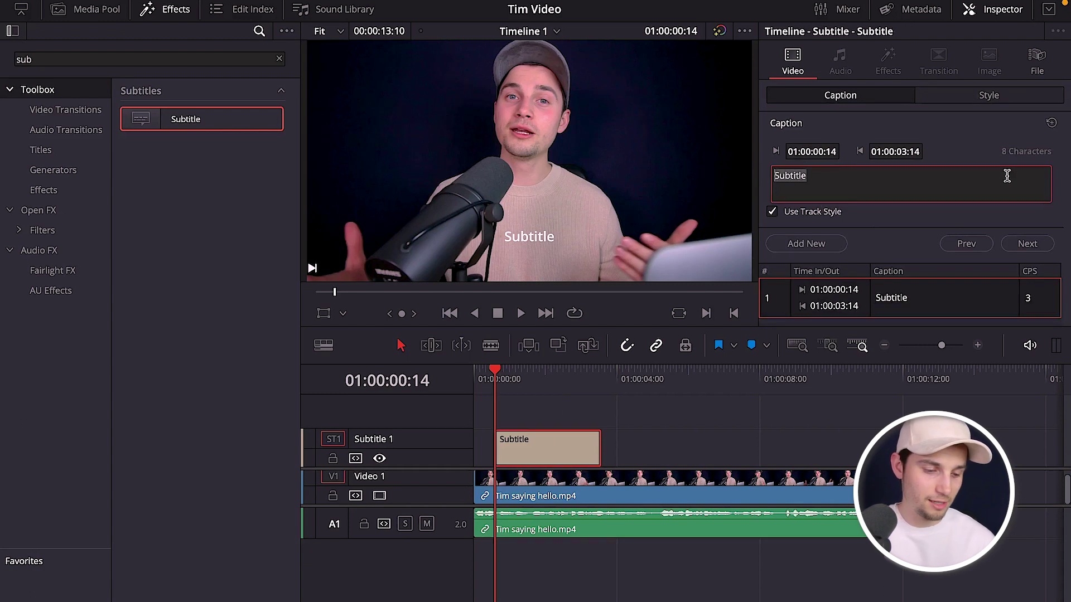
text(Hey ever)
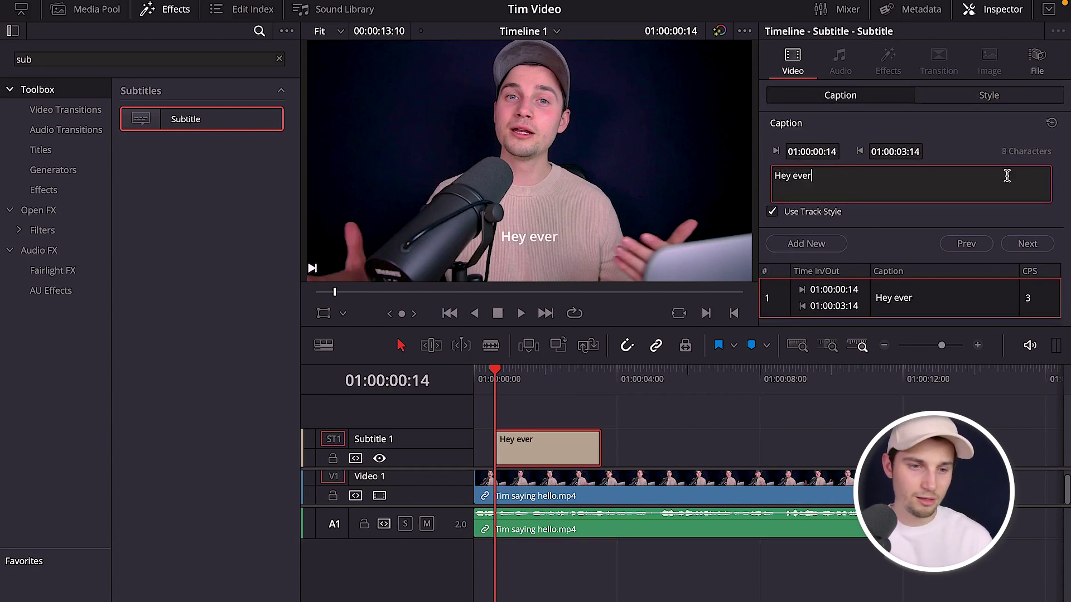
text(yone!)
click(623, 396)
click(553, 448)
drag(593, 448, 523, 455)
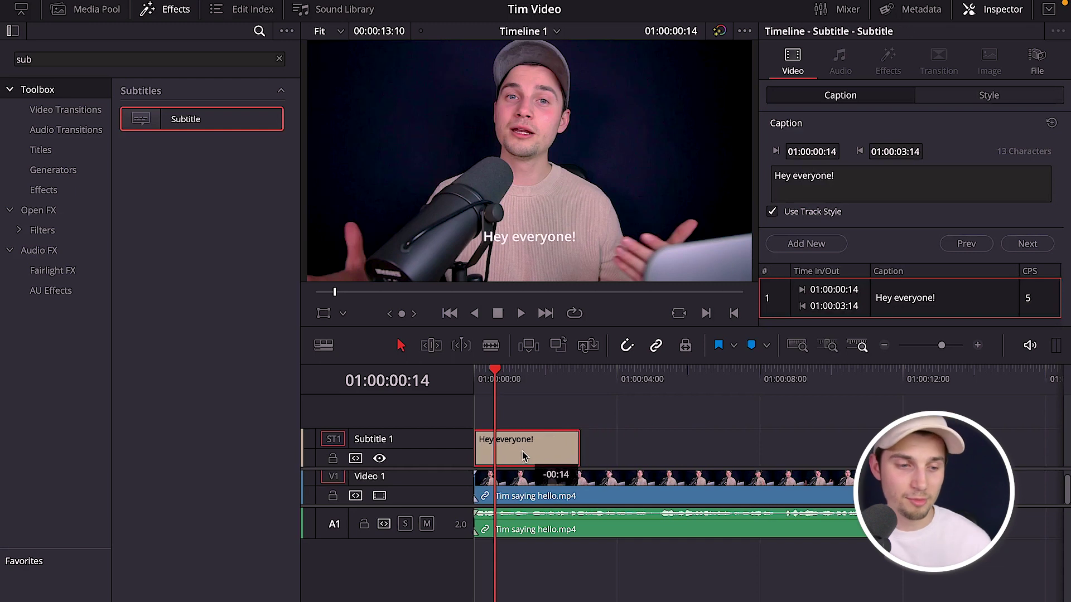
key(Home)
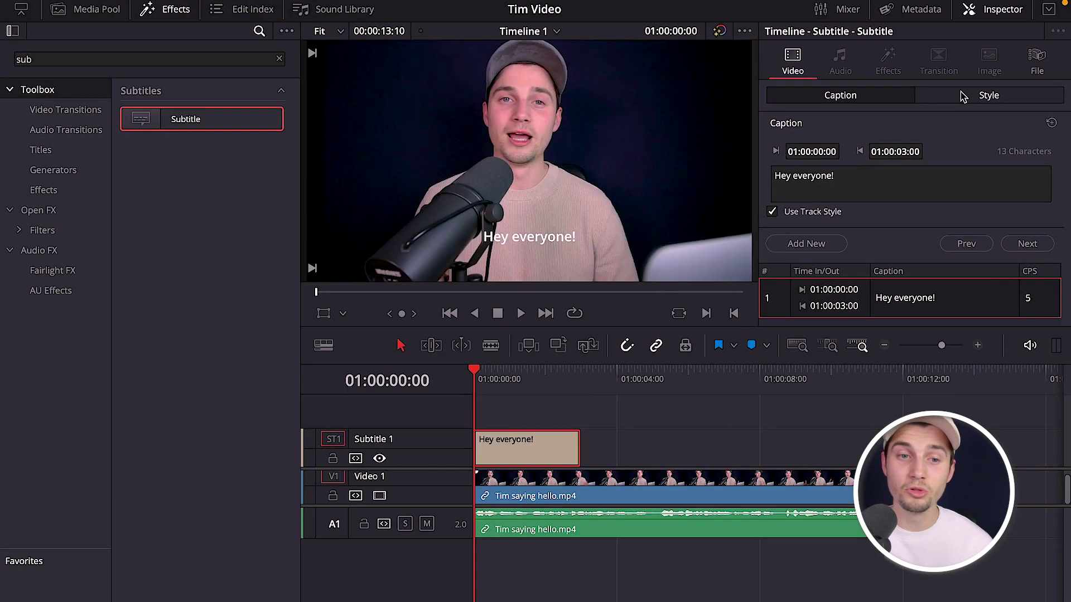
Step: Set the caption font to Noto Sans Kannada and its colour to bright green
click(962, 96)
click(922, 167)
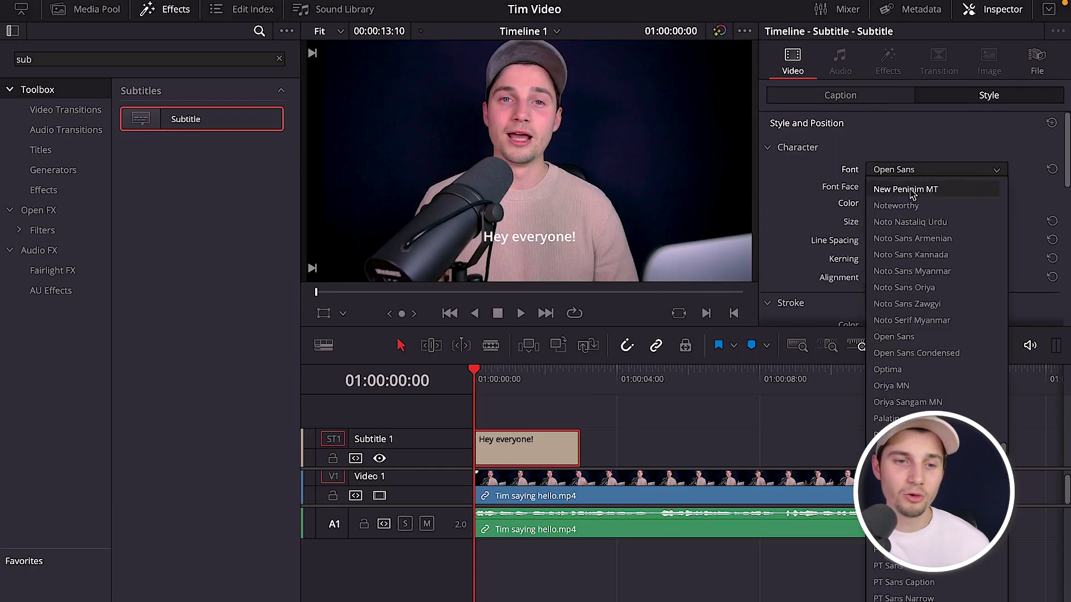
click(914, 263)
click(881, 205)
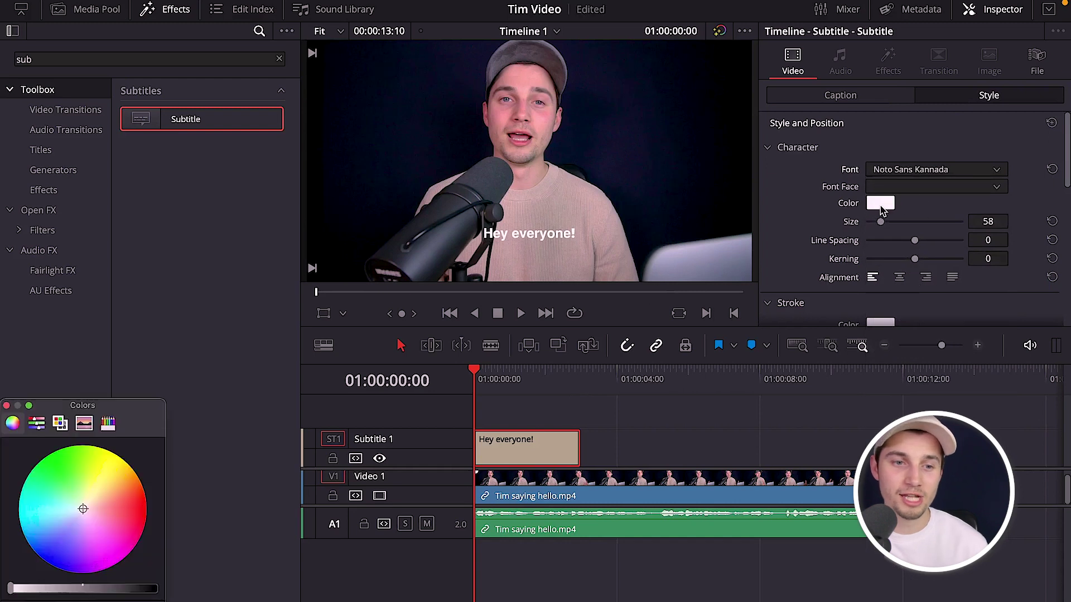
drag(84, 505, 65, 467)
key(super+w)
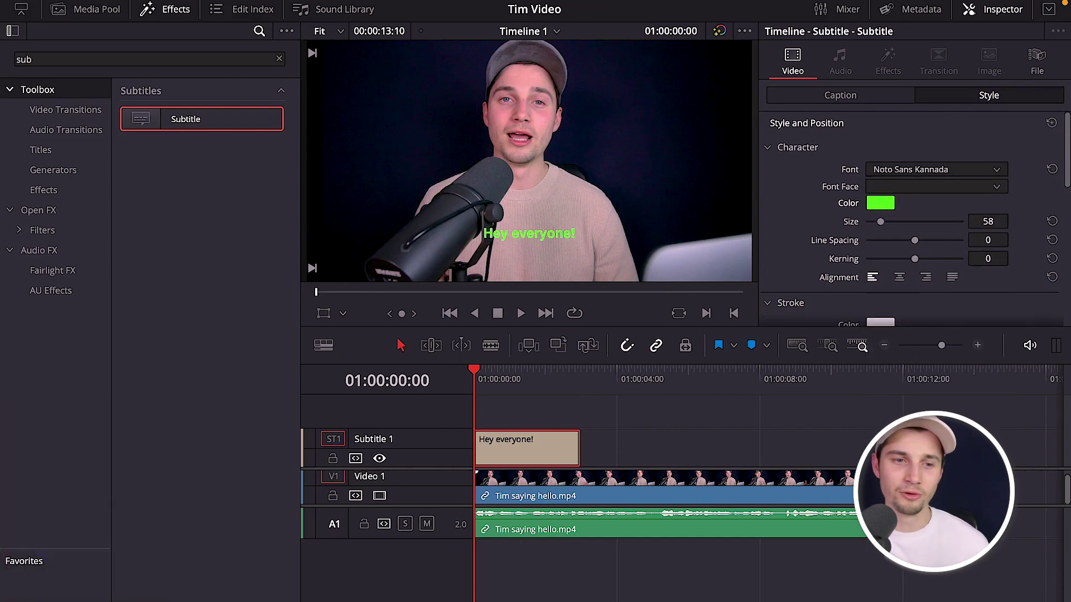
Step: Enlarge the caption to size 116 and trim the clip to end at 01:00:02:14
drag(880, 222, 895, 225)
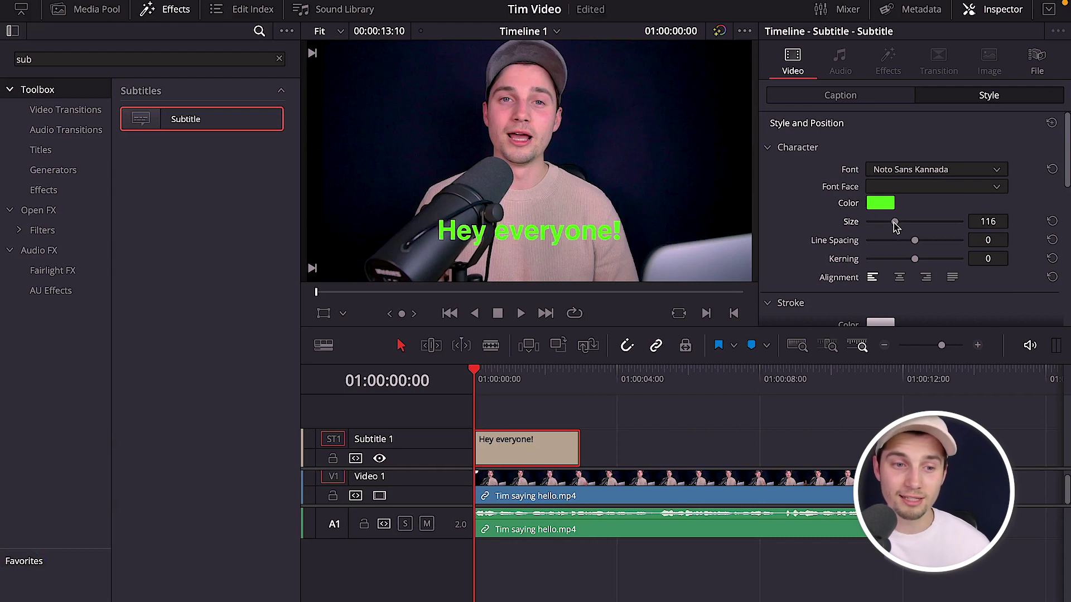
scroll(910, 244, down, 5)
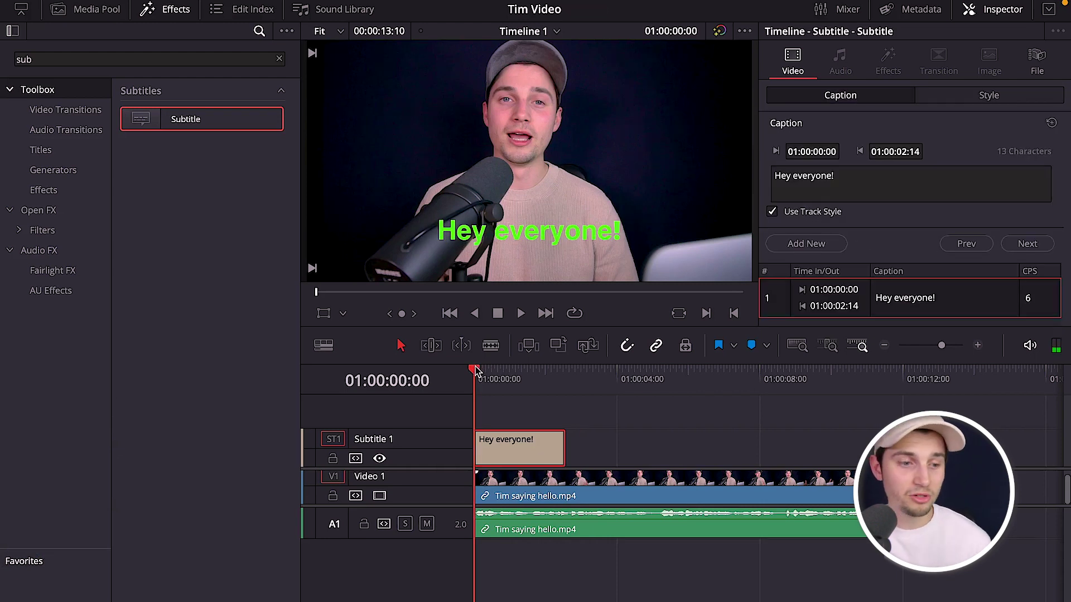
drag(476, 370, 602, 384)
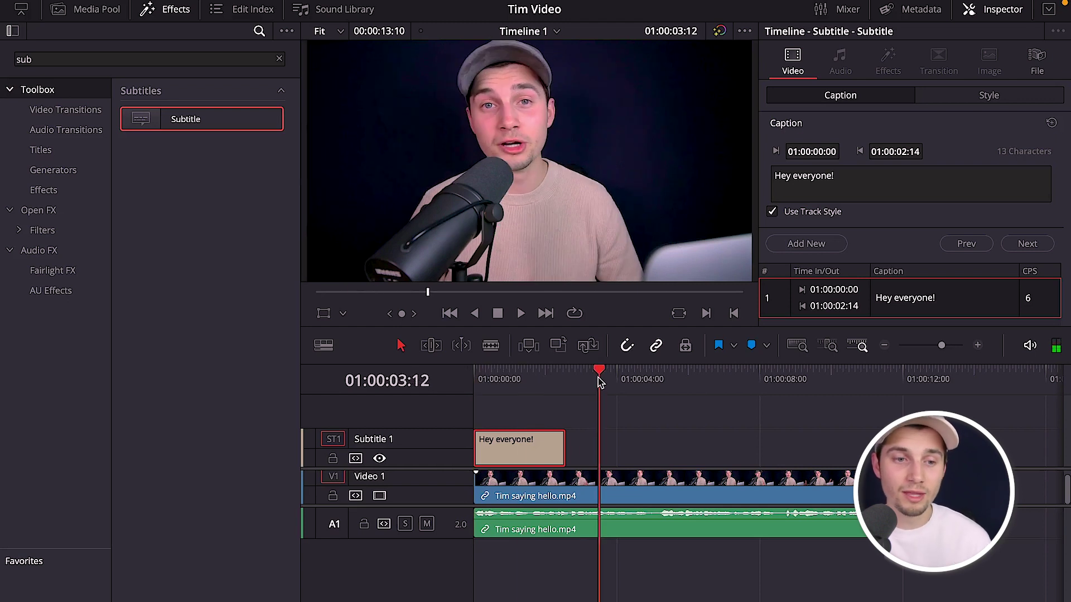
Step: Add a new placeholder caption and paste a copy of 'Hey everyone!' further along
click(806, 243)
click(519, 449)
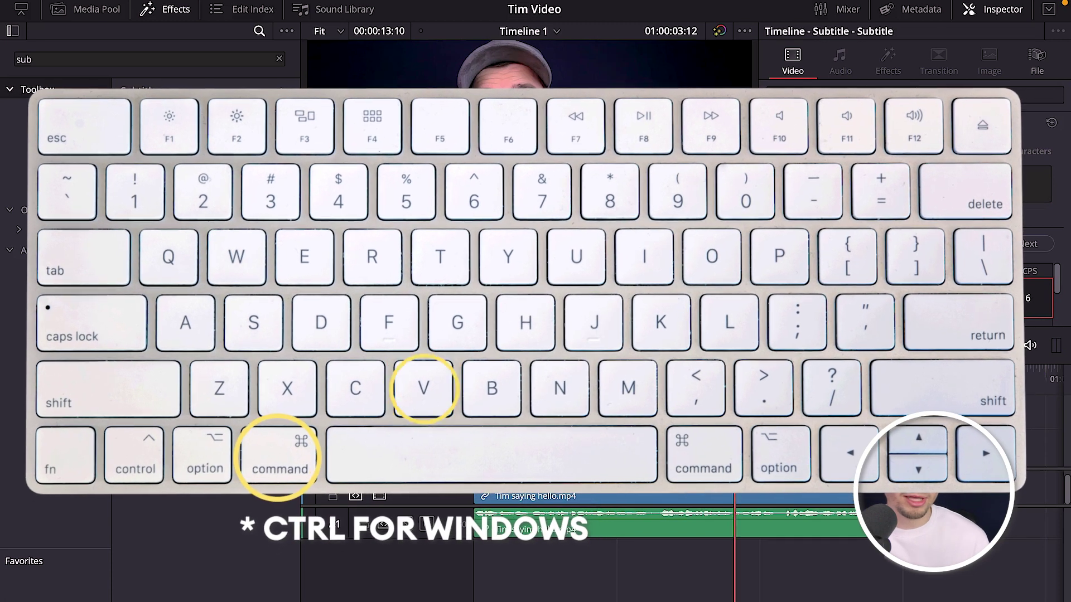
click(736, 379)
key(super+v)
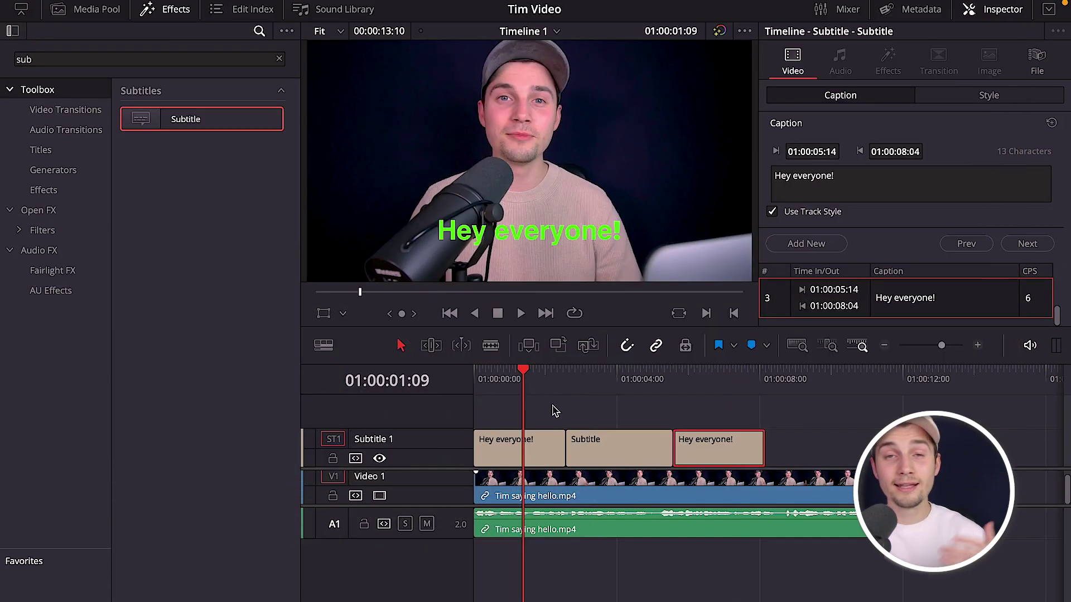
Step: Select the middle Subtitle caption at 01:00:04:00 and highlight its text for replacement
click(600, 442)
click(617, 381)
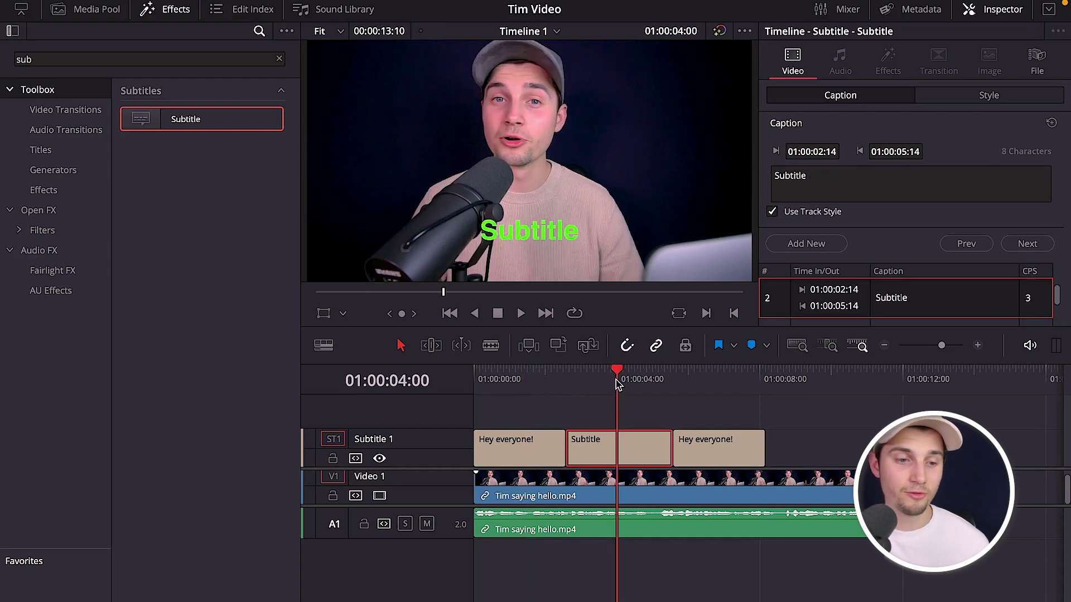
click(806, 182)
drag(807, 182, 769, 179)
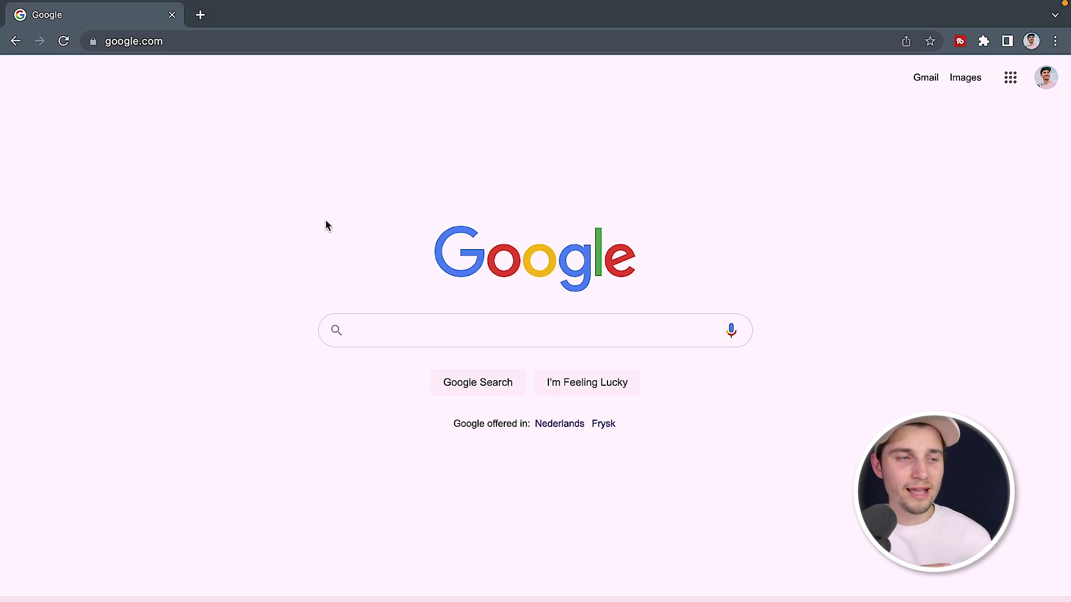
Step: Bring Chrome's Google home page to the front and select its web address
click(220, 39)
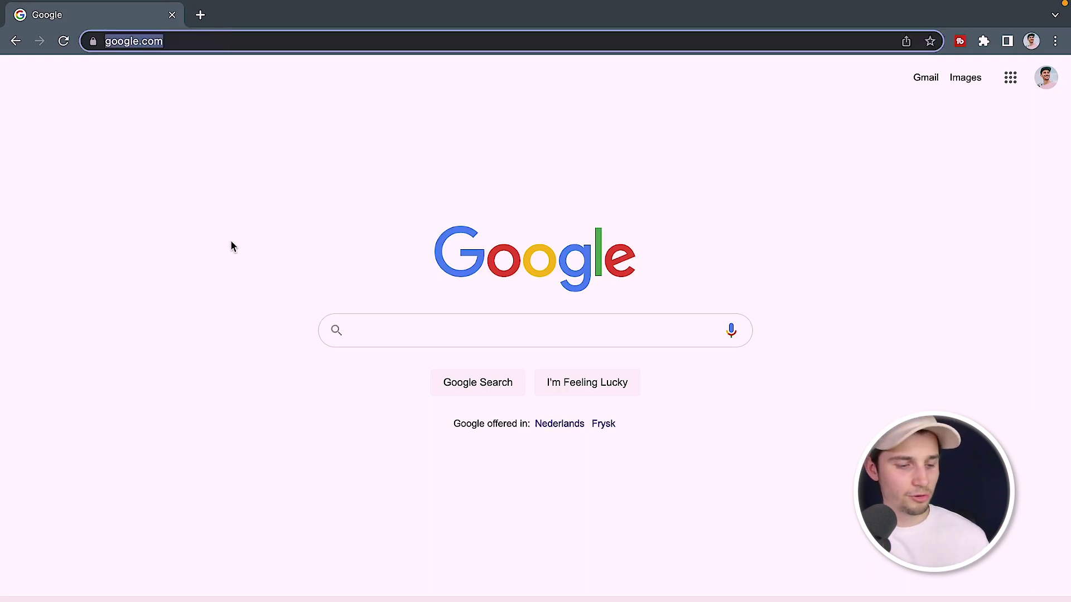
Step: Enter veed.new in the address bar to load VEED's New Project dialog
text(veed.new)
key(Return)
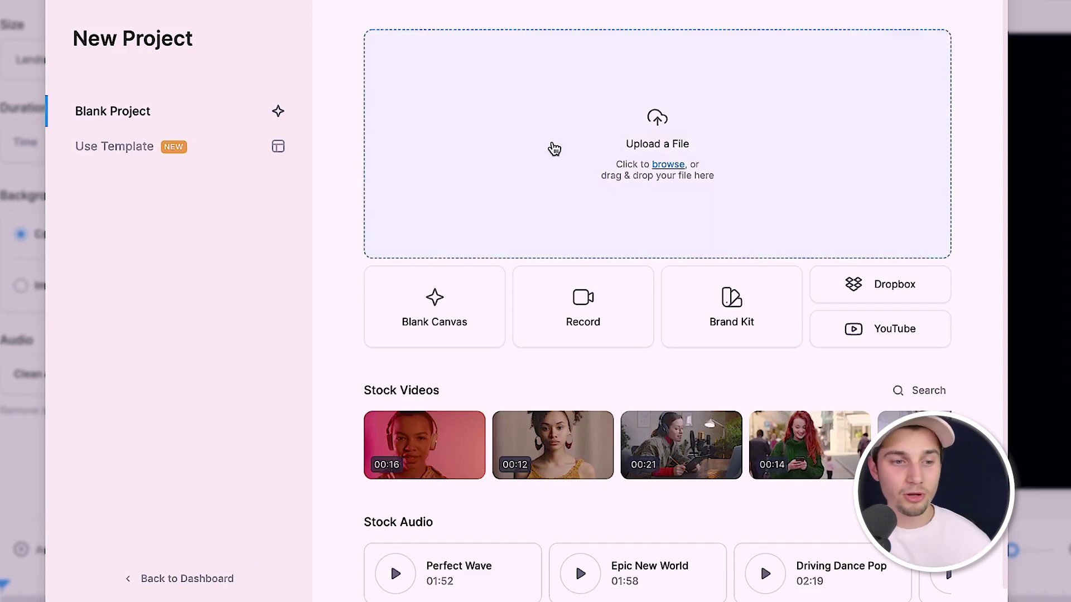
Step: Upload Tim saying hello.mp4 from Clips into a new project and briefly play it
click(554, 148)
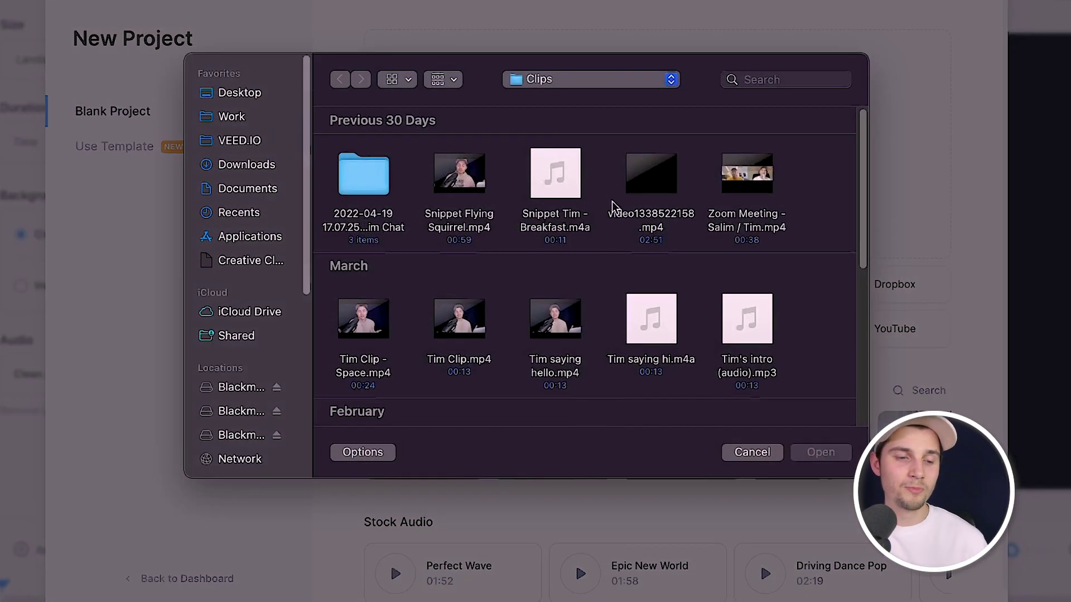
click(575, 320)
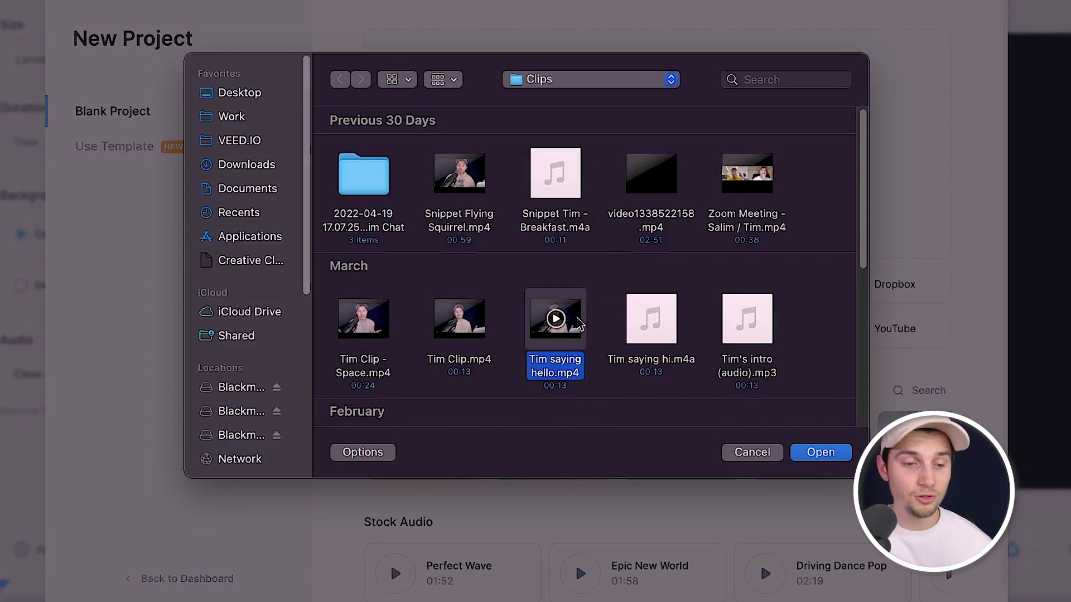
click(839, 453)
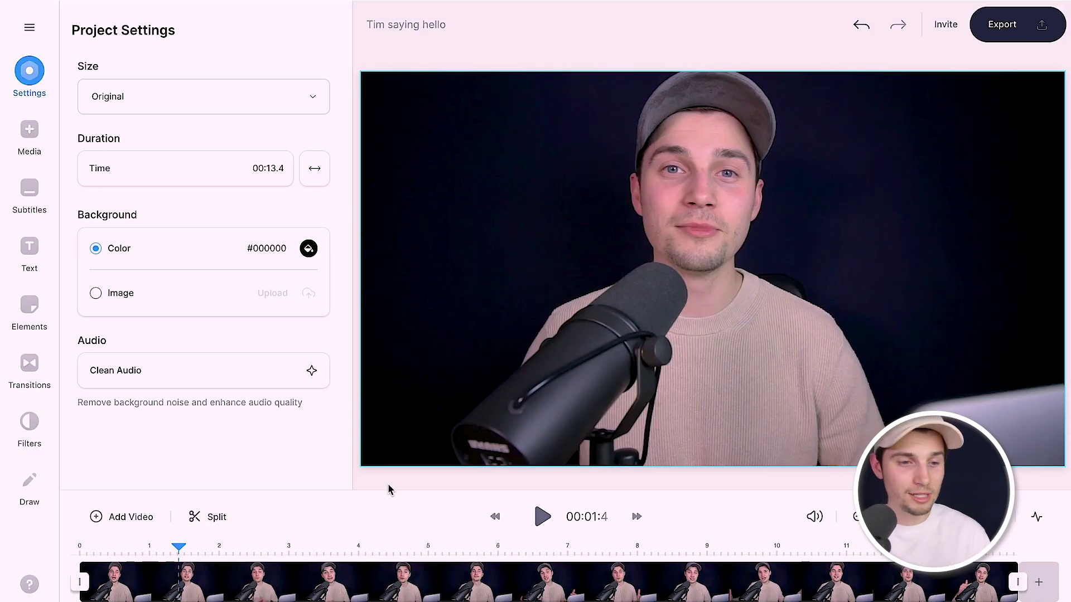
key(space)
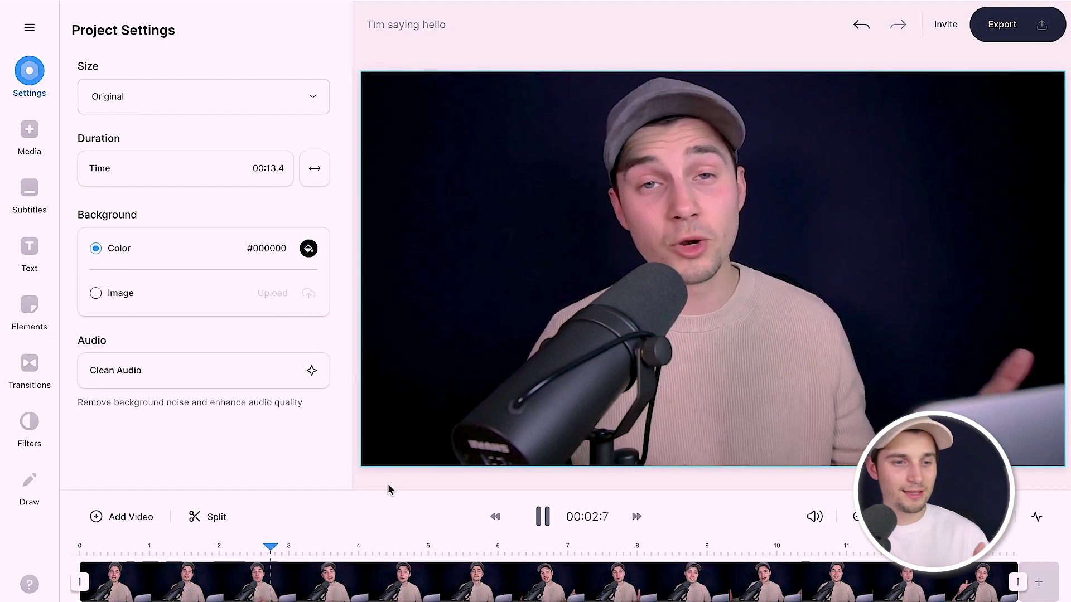
key(space)
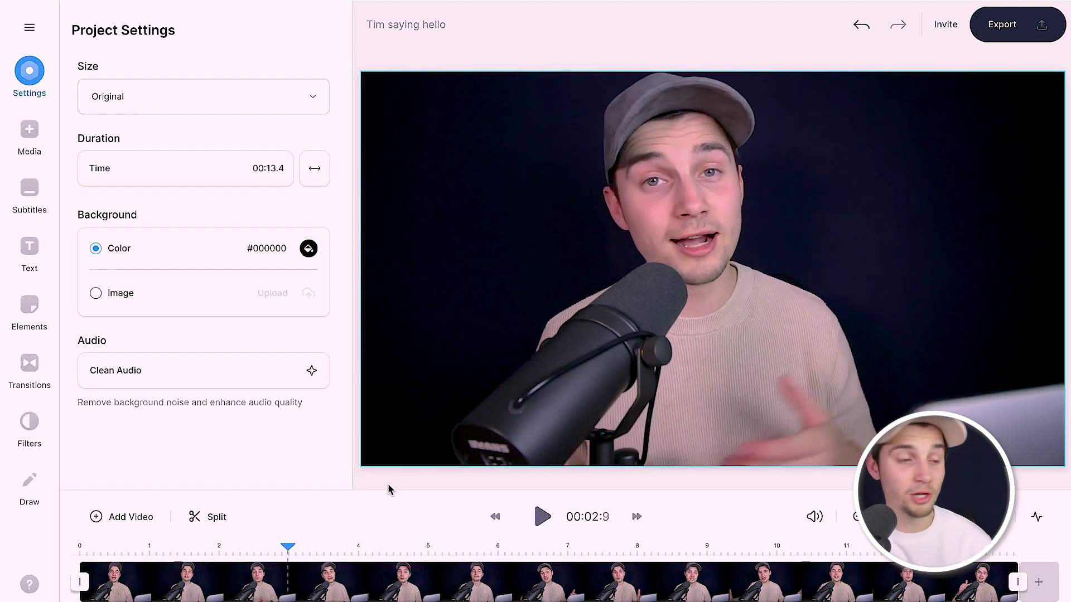
Step: Run Auto Subtitles on Tim saying hello.mp4 with English as the spoken language
click(47, 200)
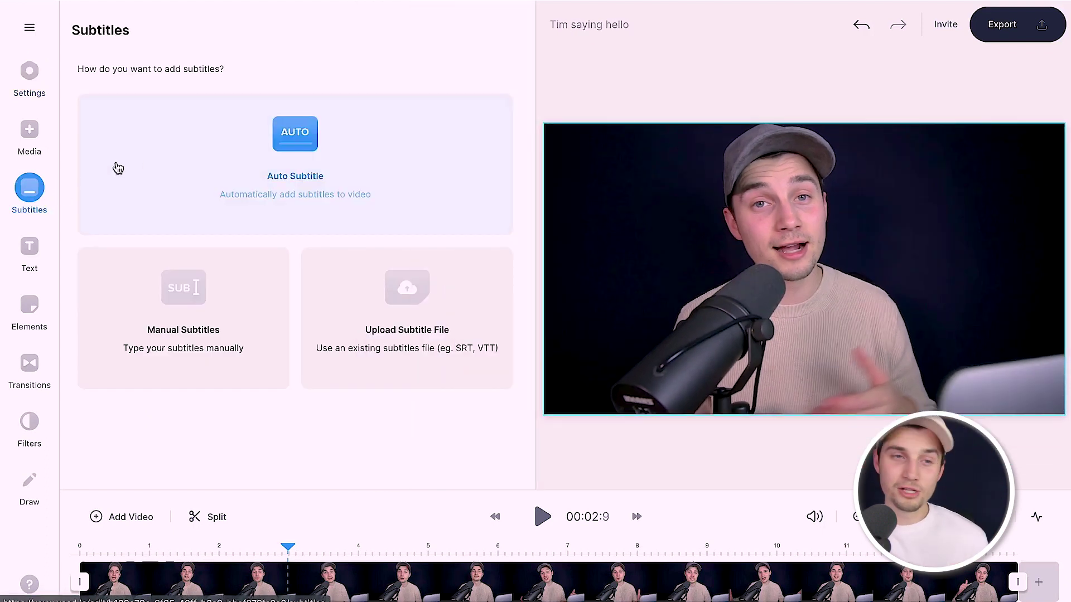
click(198, 157)
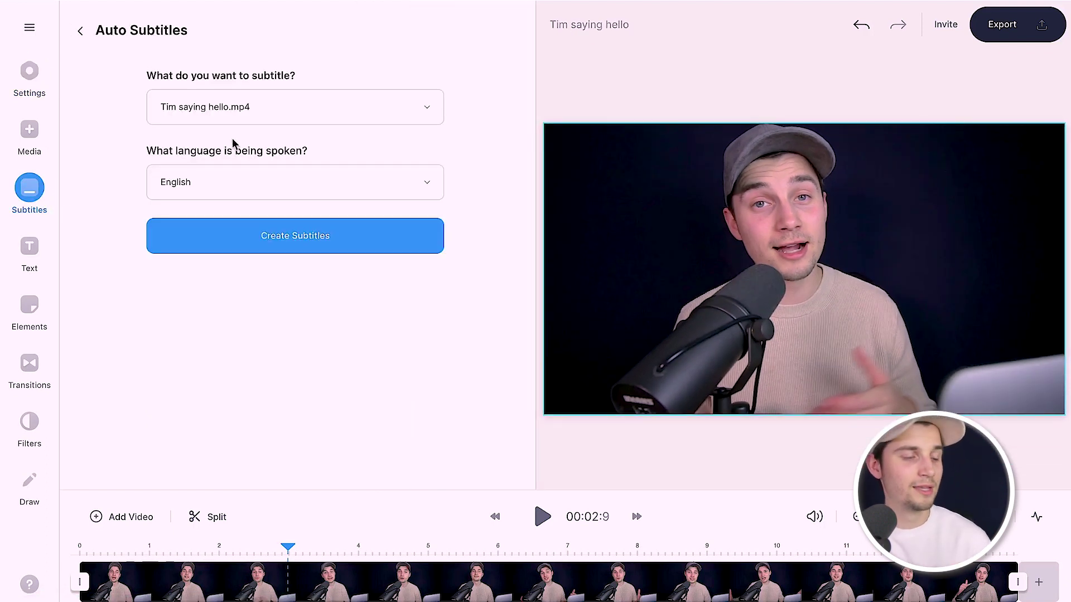
click(244, 173)
scroll(335, 256, down, 10)
scroll(335, 257, up, 2)
scroll(323, 235, up, 3)
click(306, 196)
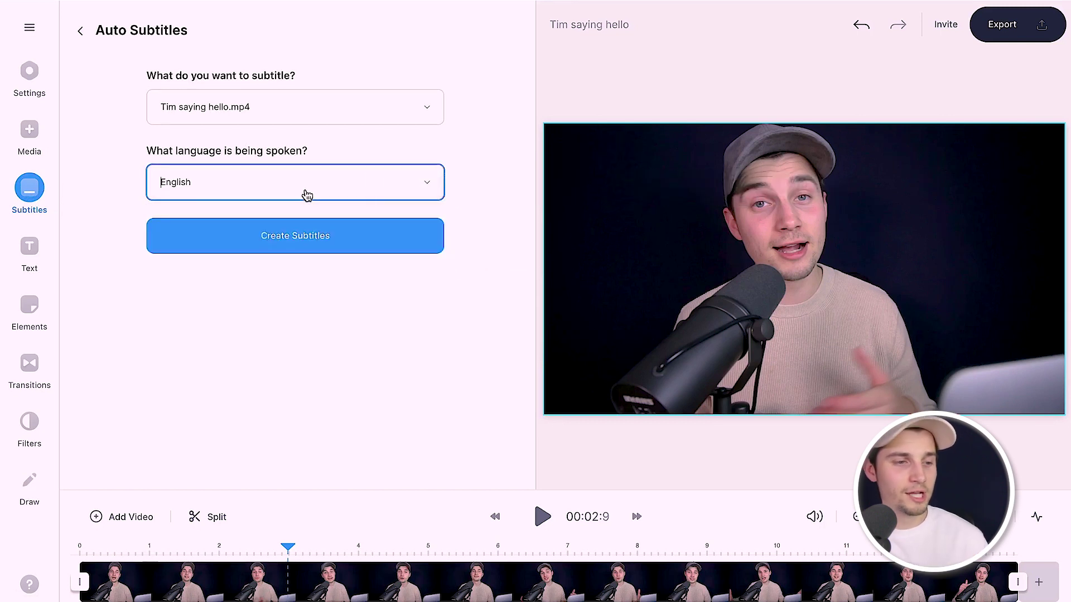
click(349, 241)
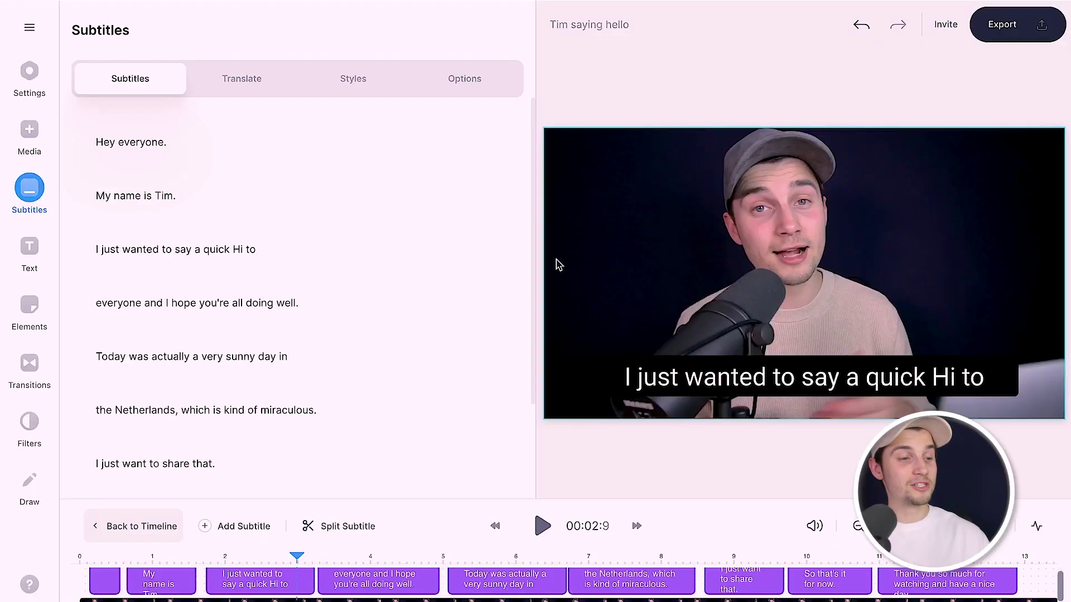
Step: Scroll through the generated subtitle lines, starting from 'Hey everyone.'
scroll(309, 175, down, 2)
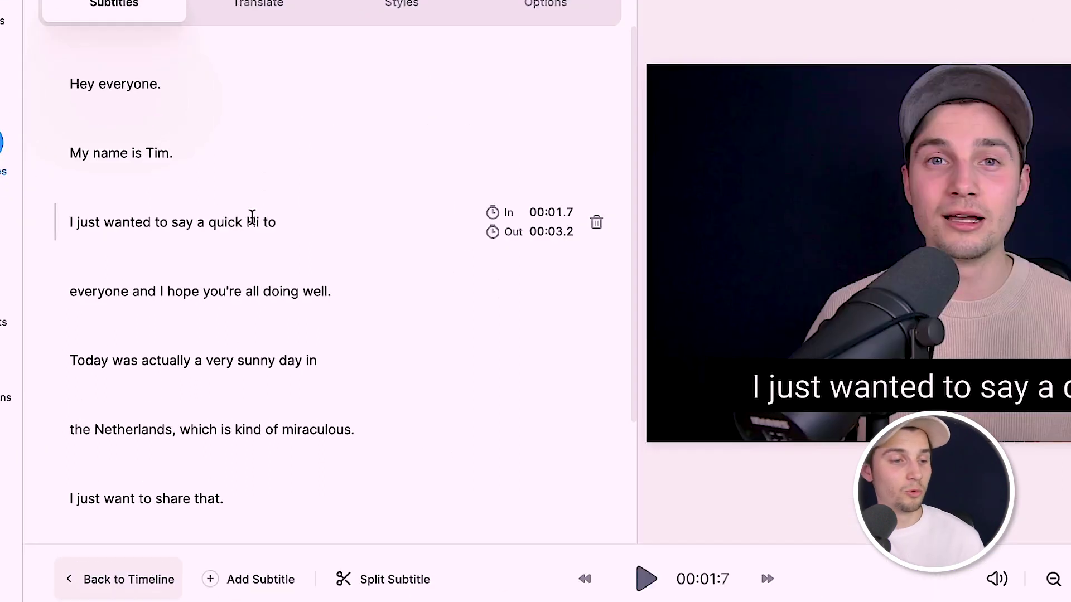
Step: Lowercase 'Hi' to 'hi' in the third line, then select the 'everyone and I hope' clip
double_click(252, 222)
text(hi)
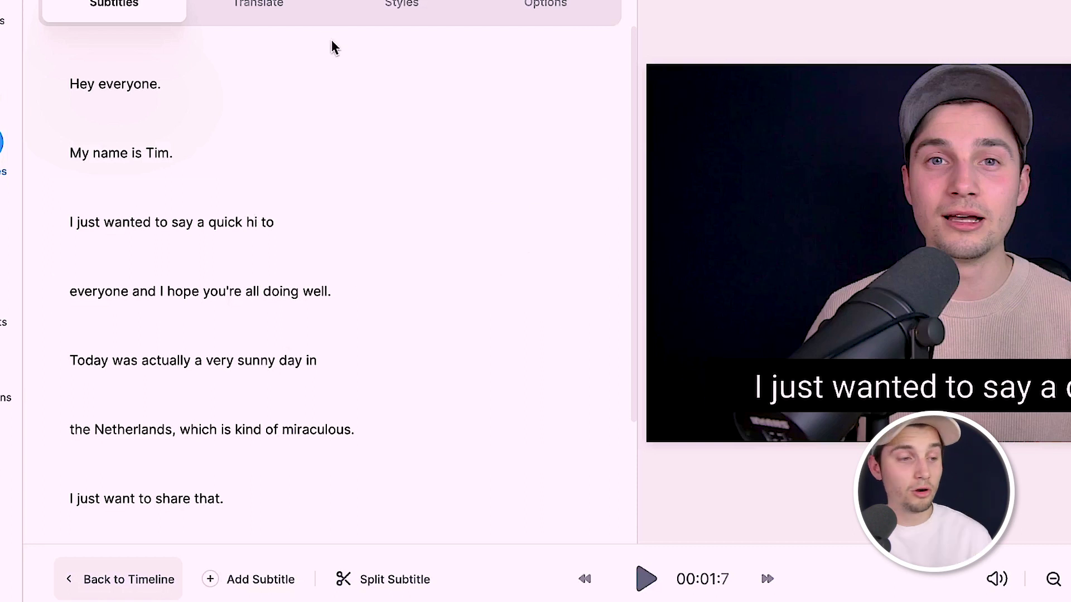
mouse_move(376, 84)
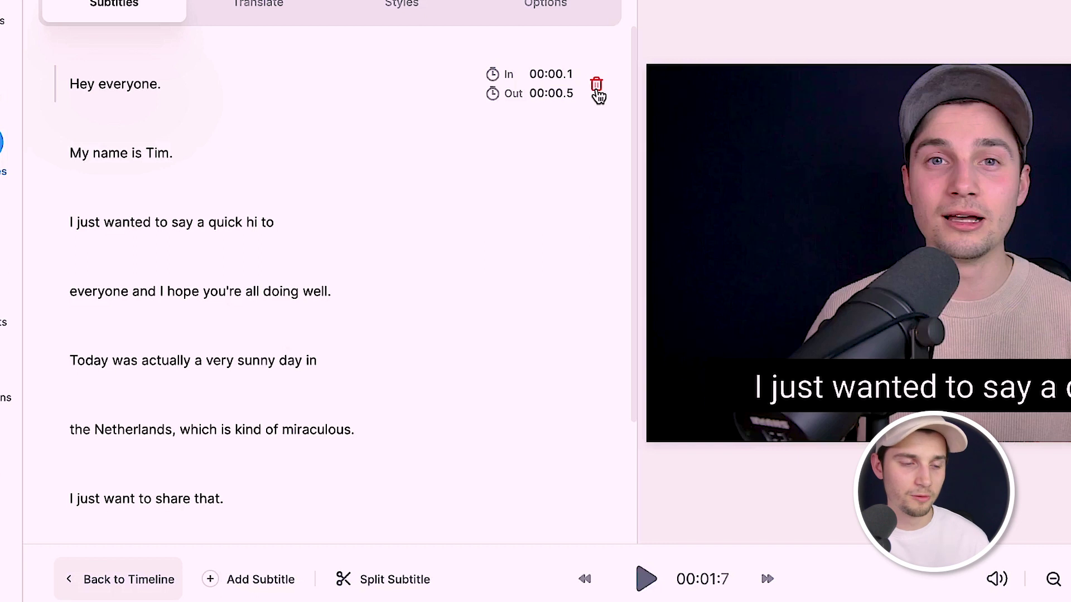
click(375, 555)
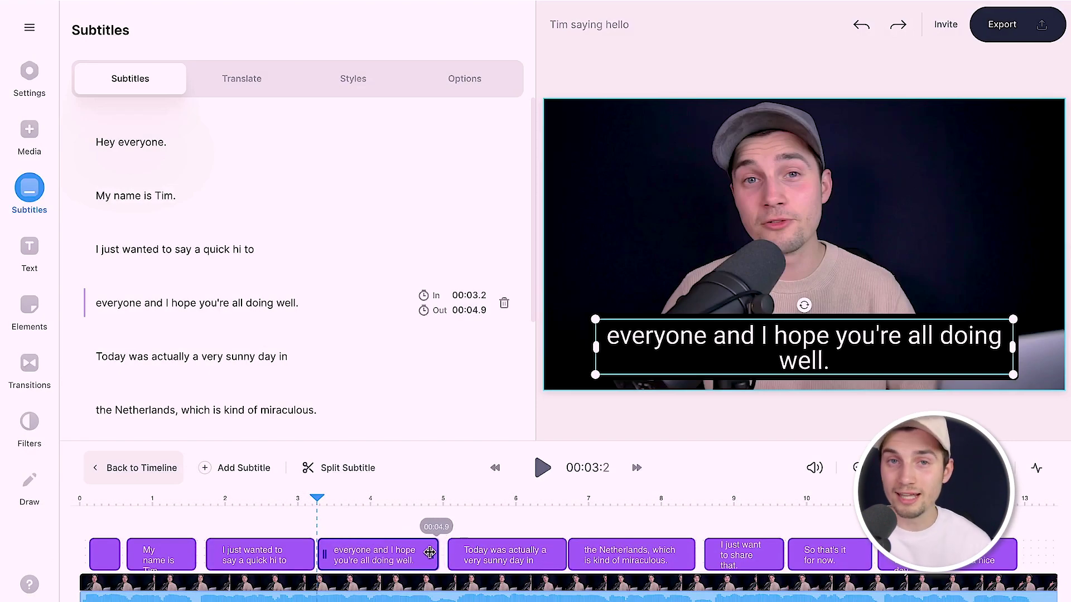
Step: Shorten the 'everyone and I hope' subtitle's end and split the sunny-day subtitle at about 00:05:8
drag(430, 553, 355, 546)
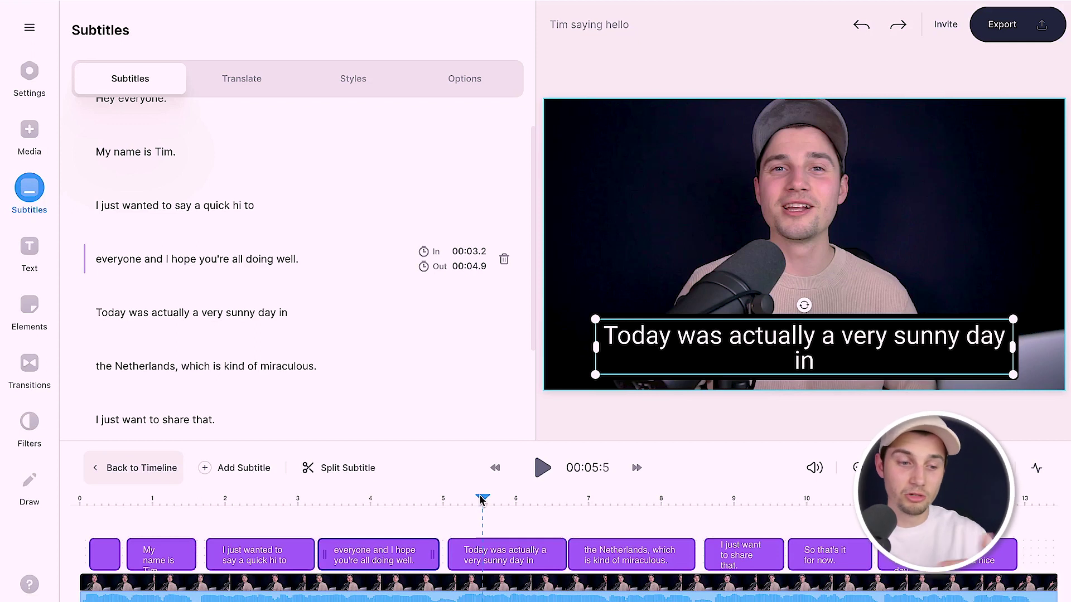
drag(509, 502, 501, 502)
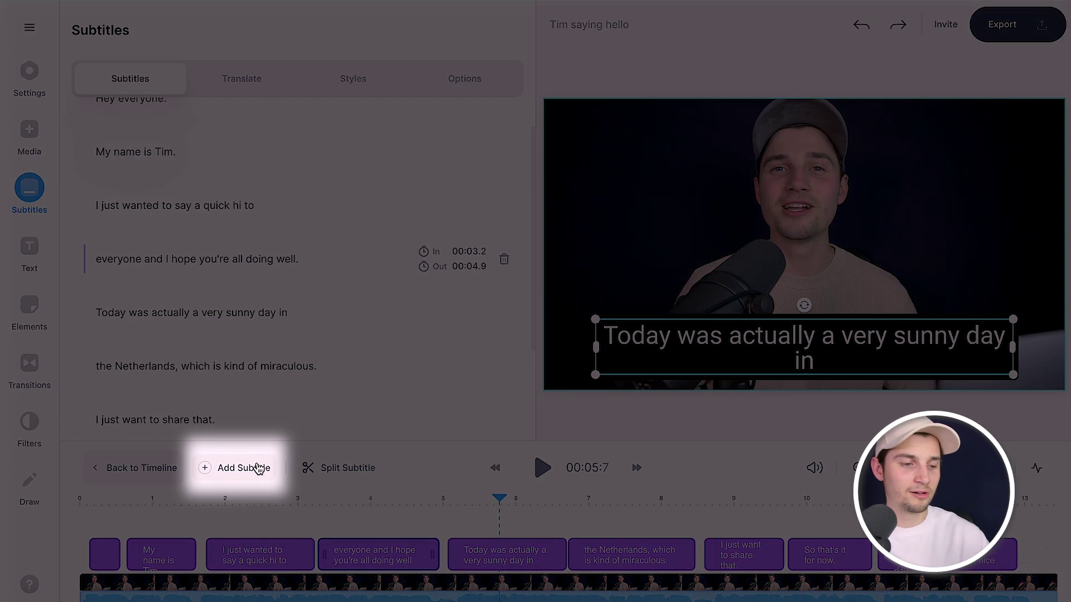
click(258, 467)
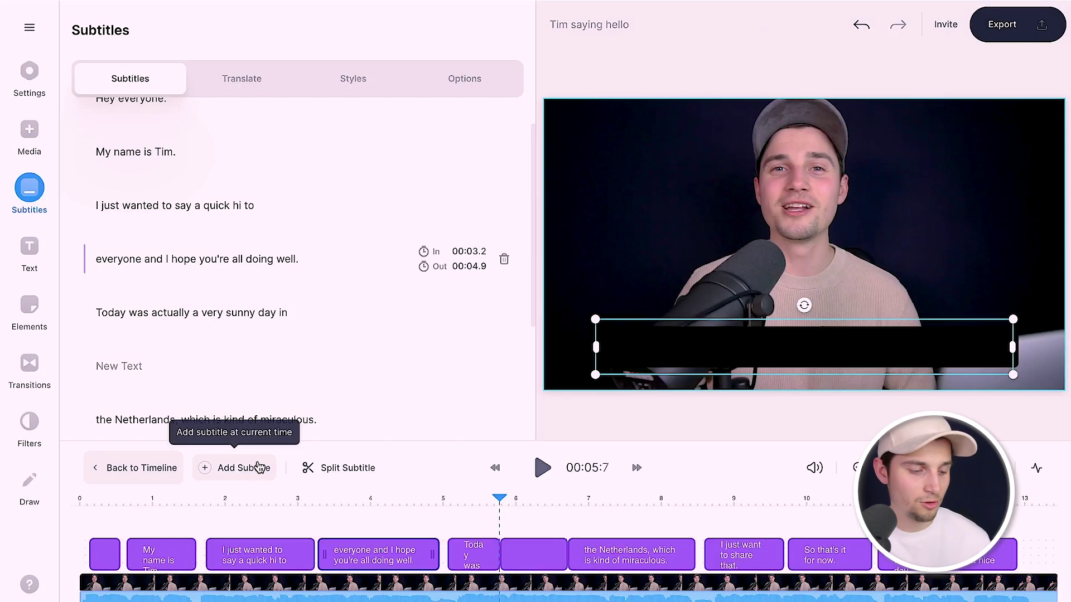
key(ctrl+z)
click(505, 498)
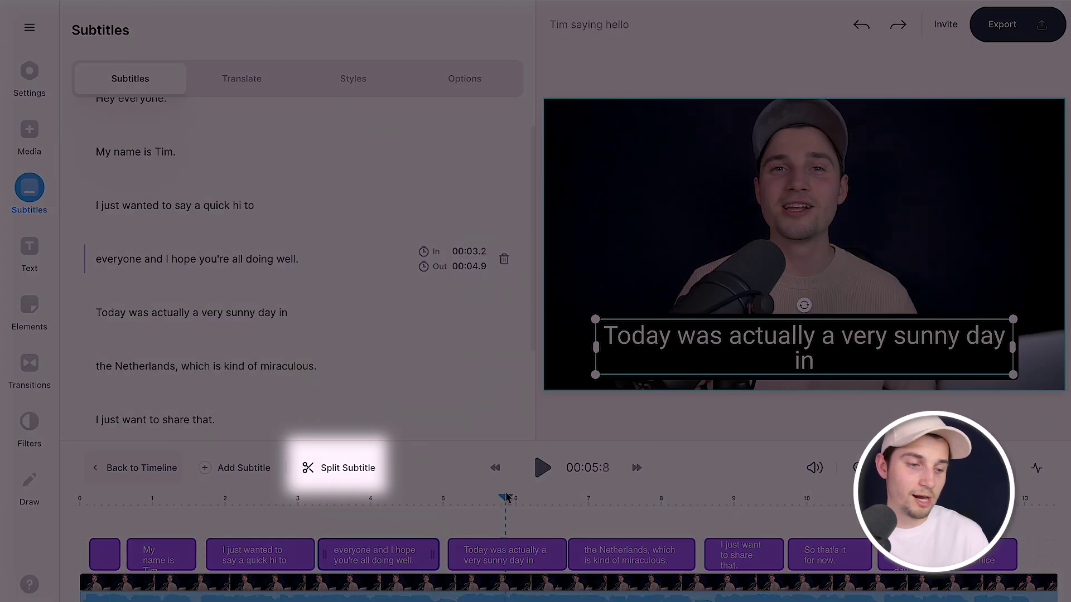
click(364, 476)
drag(488, 507, 530, 504)
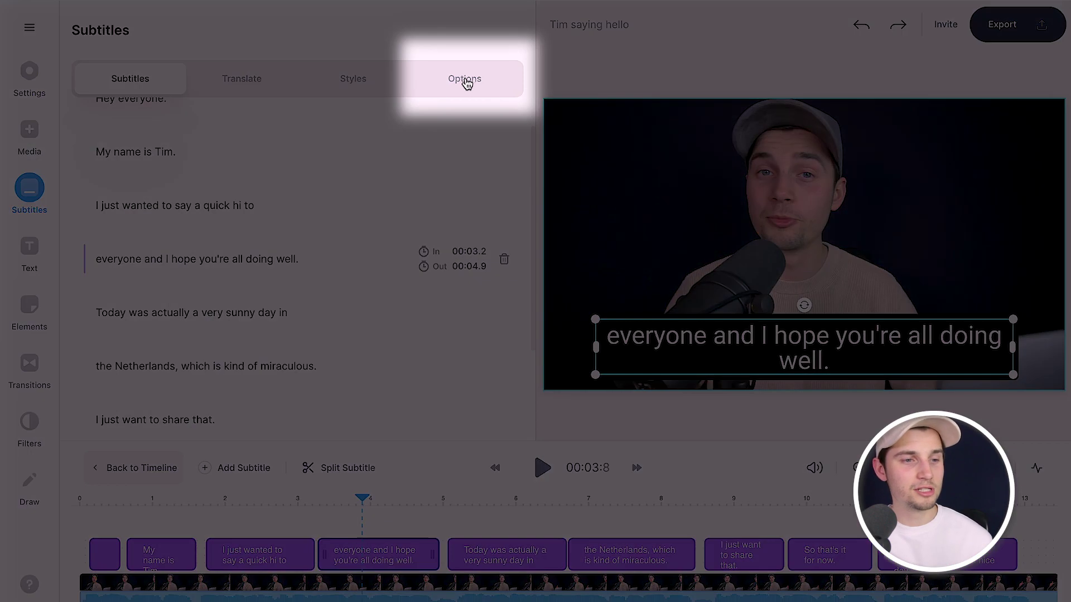
Step: Download the subtitles in .SRT Format from the subtitle Options
click(465, 80)
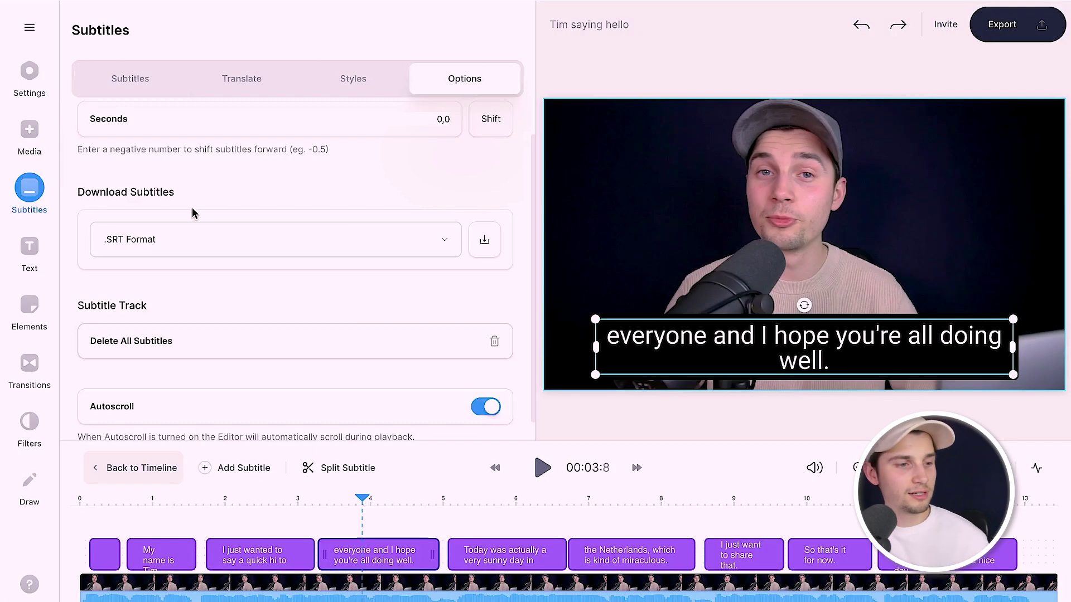
click(205, 239)
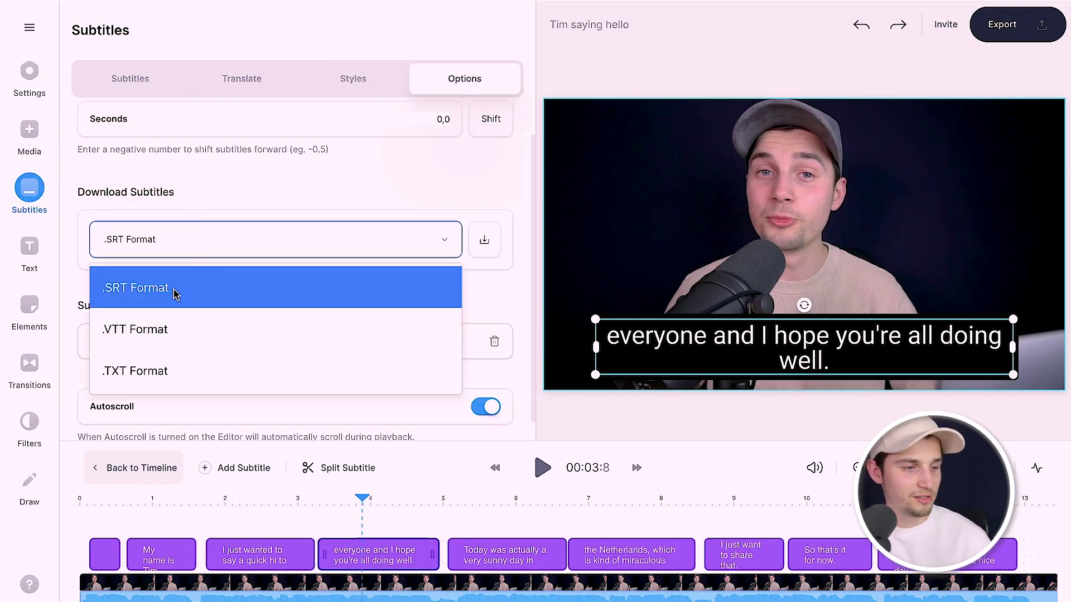
click(179, 287)
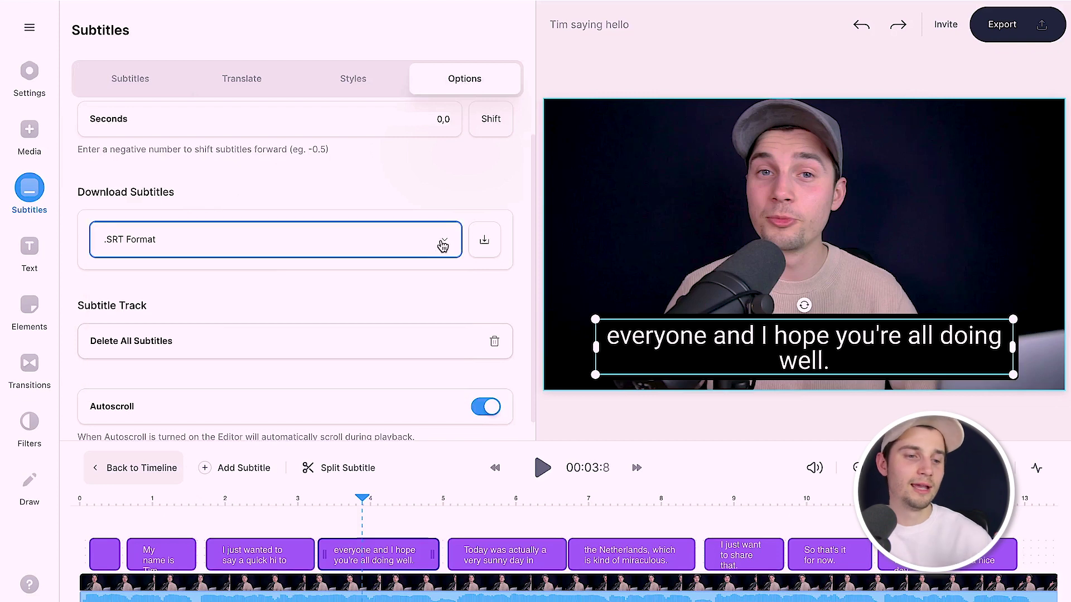
click(485, 254)
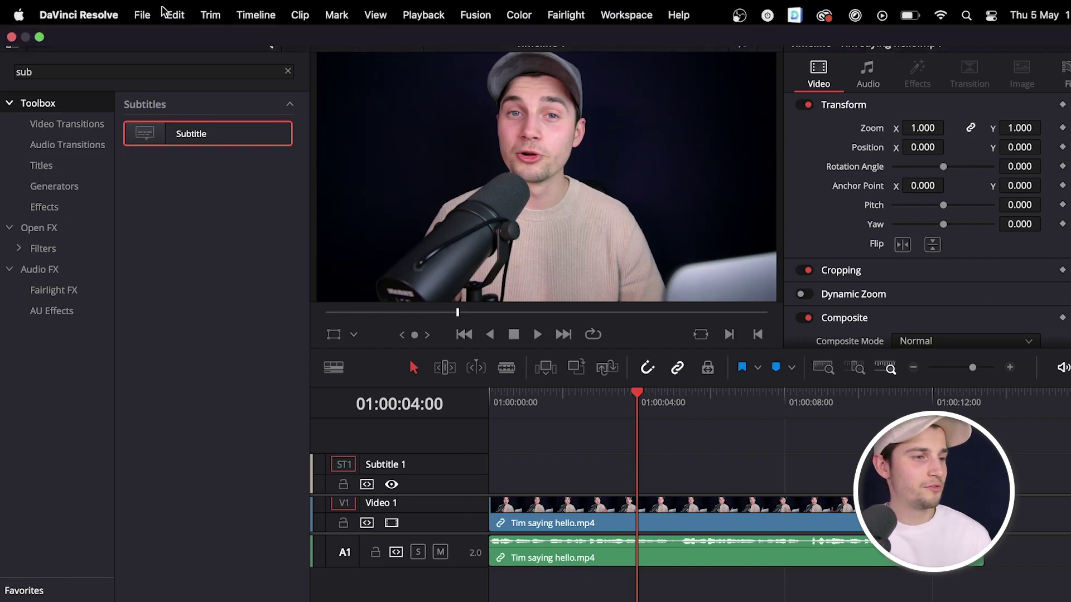
Step: Import the downloaded SRT file into DaVinci Resolve with File > Import > Subtitle
click(141, 13)
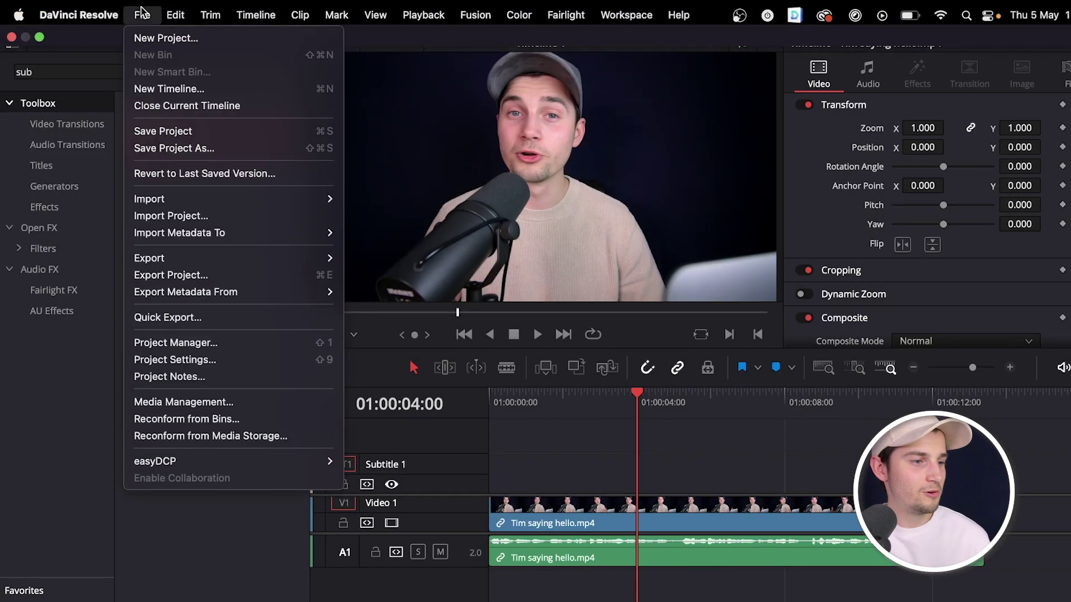
mouse_move(182, 199)
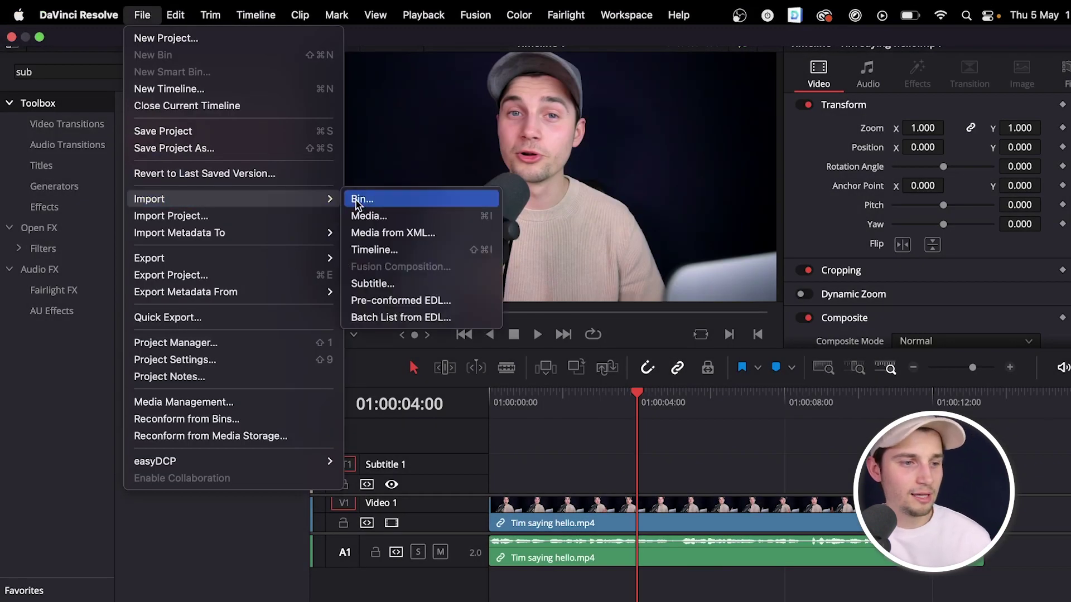
click(390, 290)
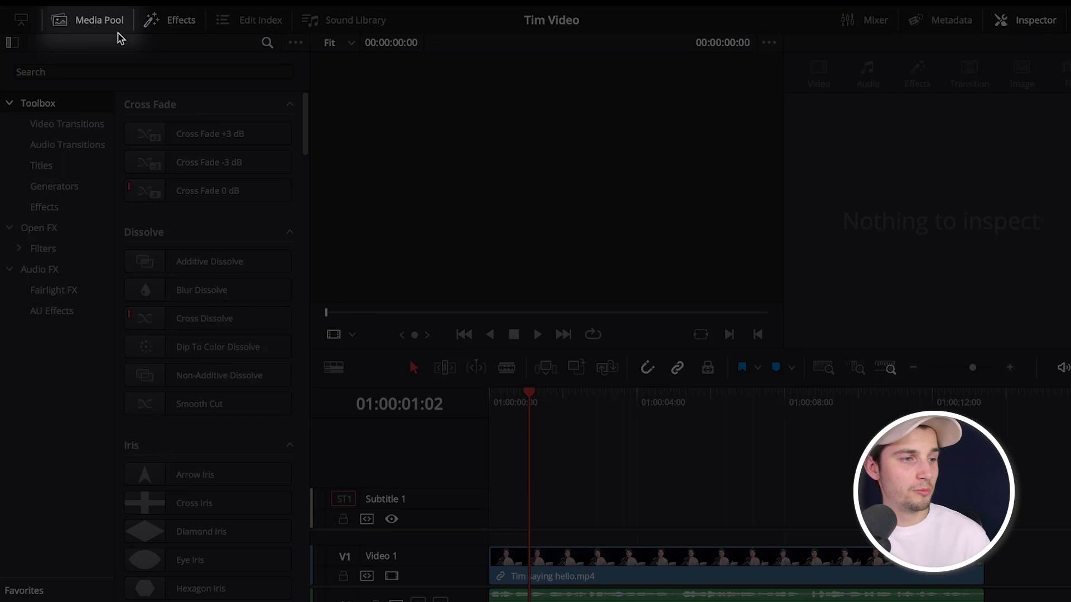
click(111, 28)
Step: Place the subtitle clip on the Subtitle 1 track and play the timeline from the start
click(211, 87)
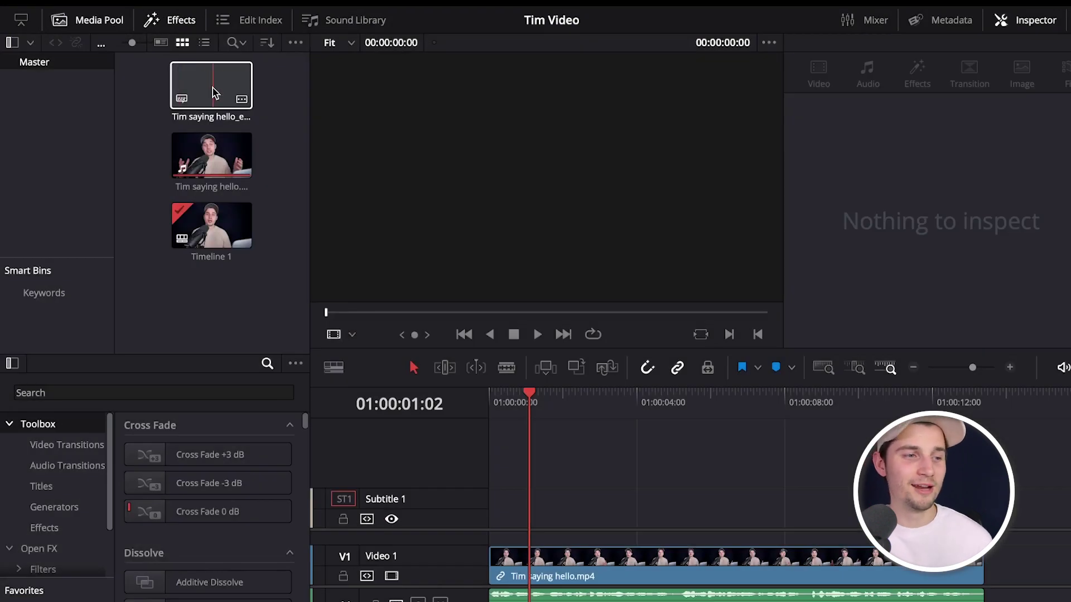
drag(215, 92, 490, 500)
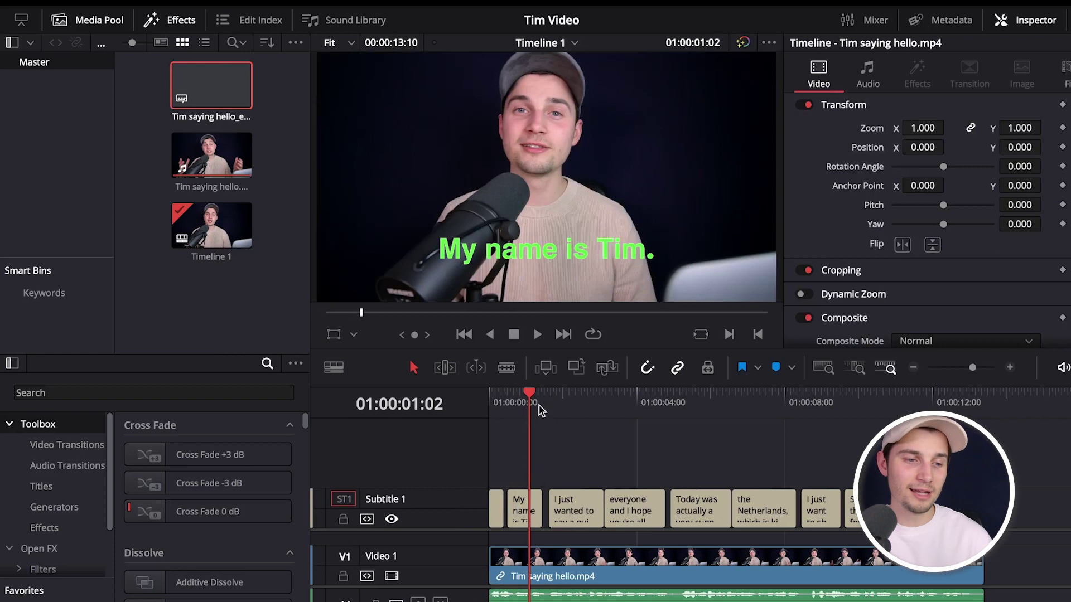
key(Home)
key(space)
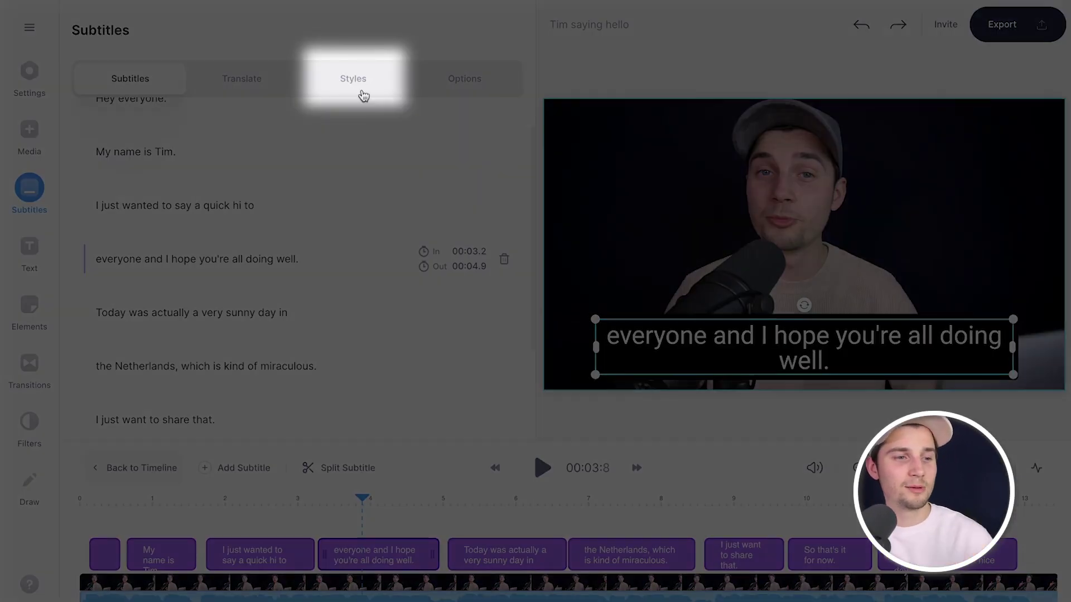
Step: Set the subtitle font to Archivo Black at 36px
click(363, 96)
click(193, 119)
key(space)
click(167, 371)
click(393, 119)
click(376, 251)
Step: Make the subtitle text white on a pink block background
click(495, 119)
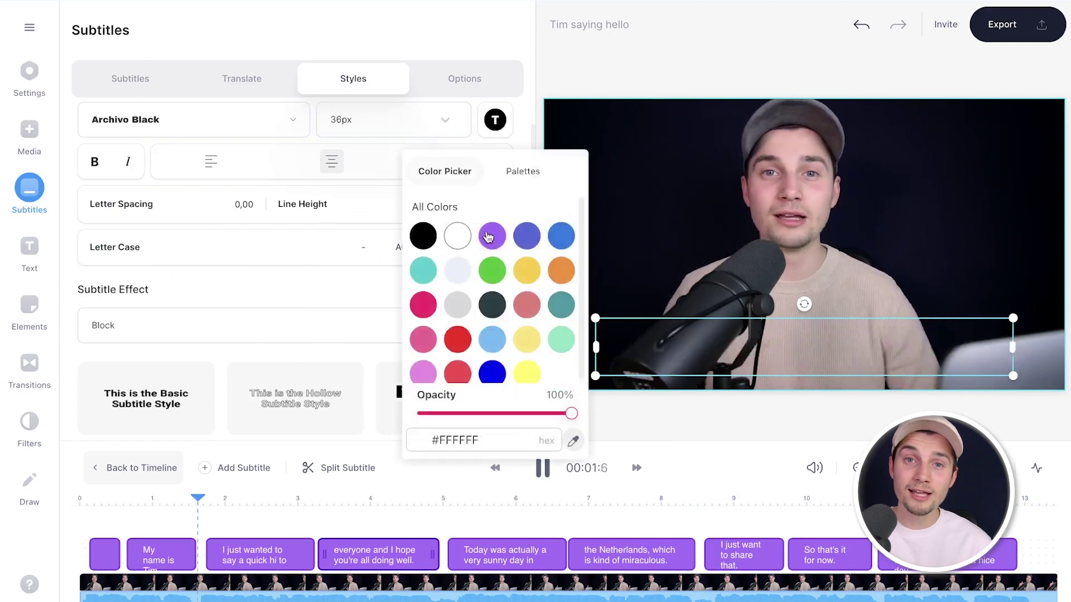
click(526, 235)
click(496, 326)
click(406, 292)
click(167, 325)
click(128, 500)
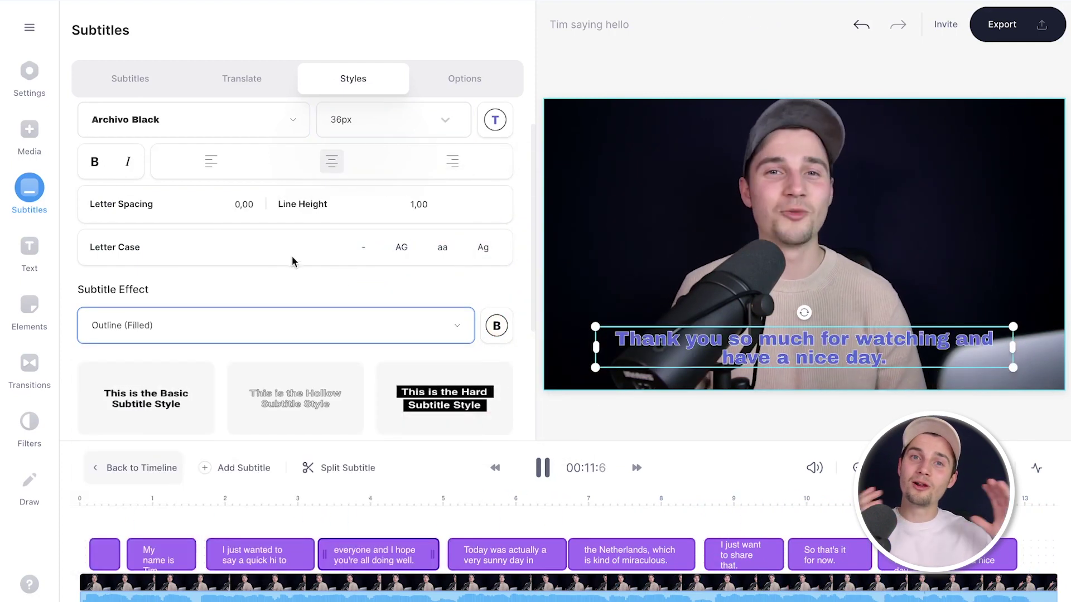
click(495, 152)
click(423, 303)
click(457, 268)
click(496, 358)
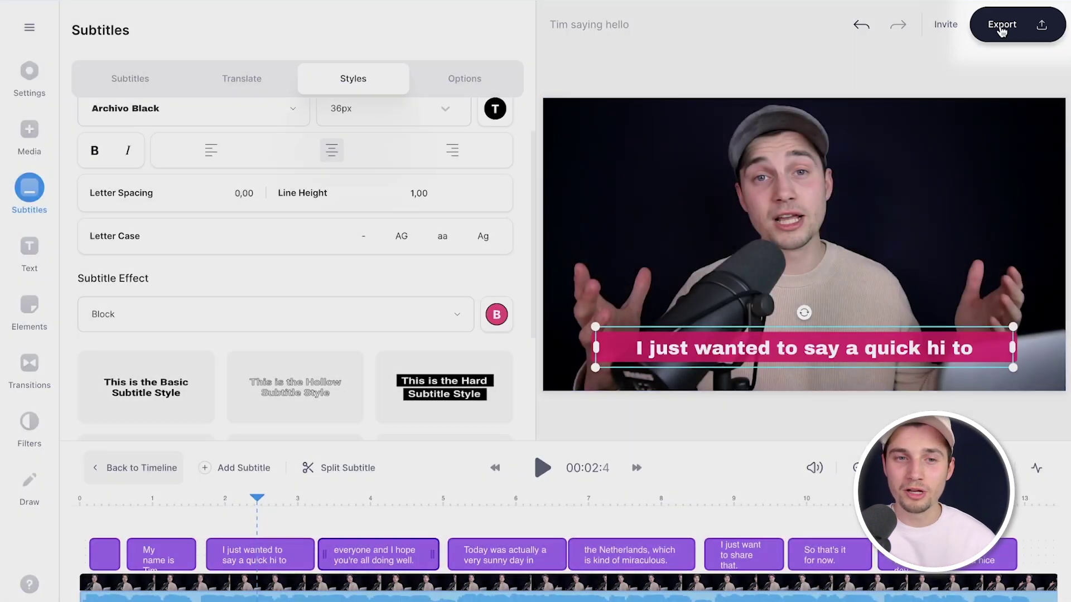
Step: Export the video with the HD preset and subtitles burned in
click(1004, 27)
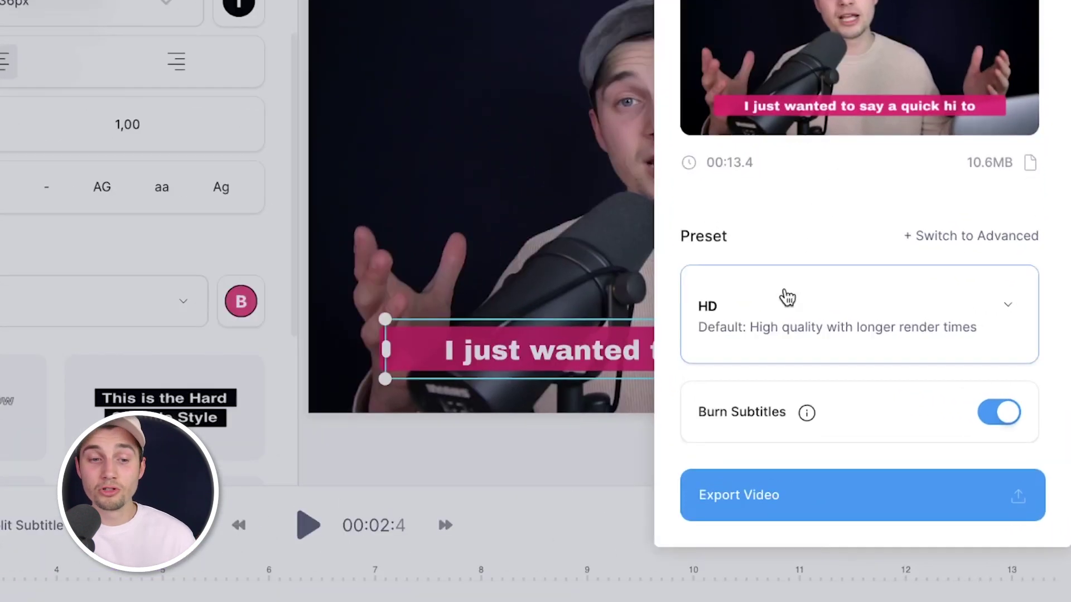
click(868, 310)
scroll(869, 303, down, 3)
scroll(865, 327, up, 2)
click(780, 322)
mouse_move(774, 426)
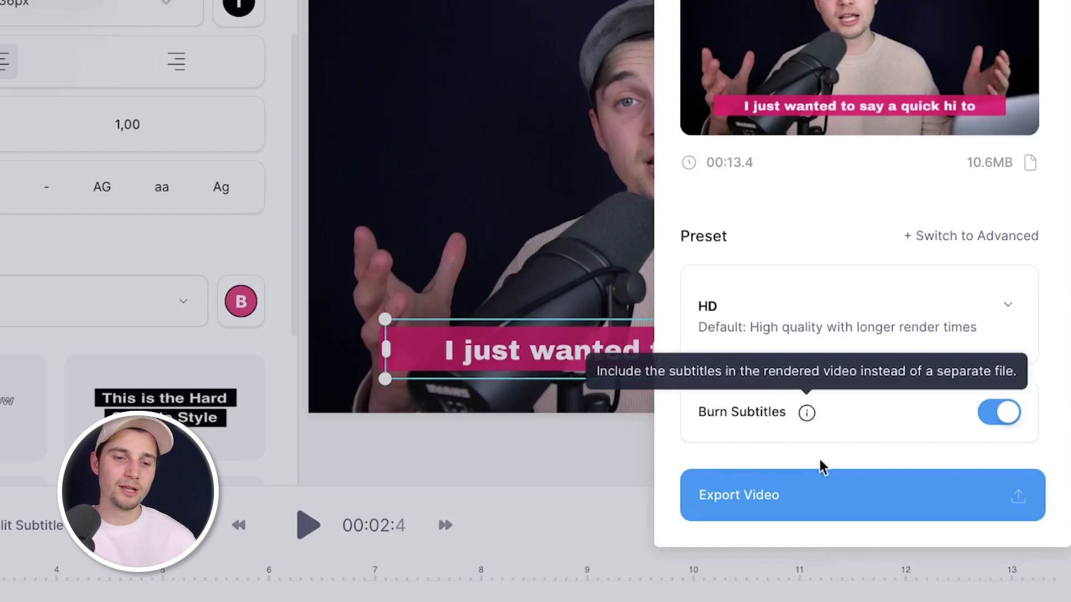
click(812, 495)
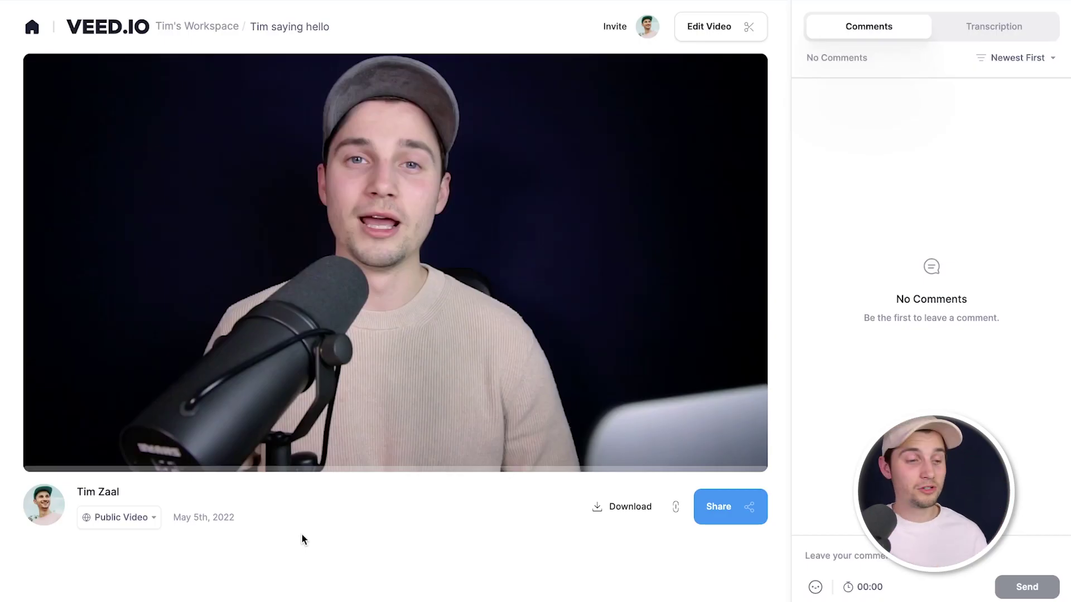
Step: Play the exported video, review the Social and Embed share options, then download it as MP4
key(space)
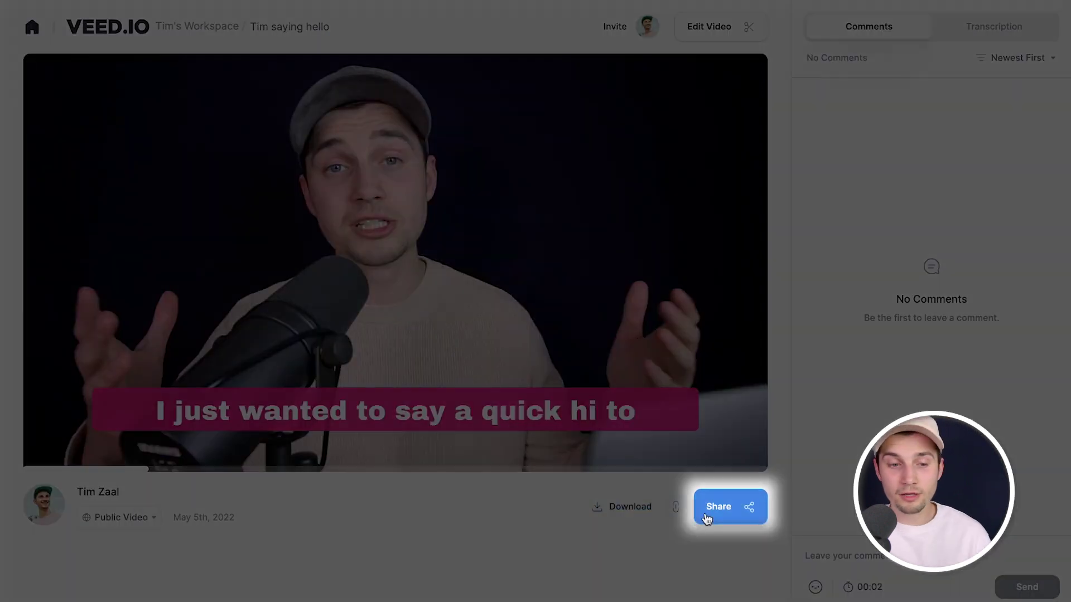
click(711, 516)
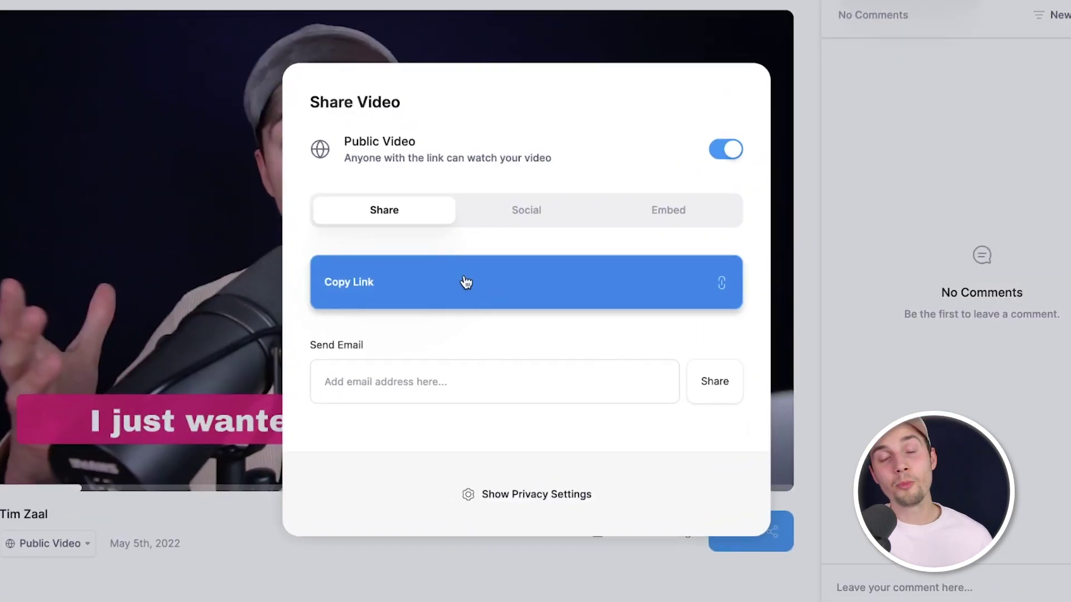
click(545, 209)
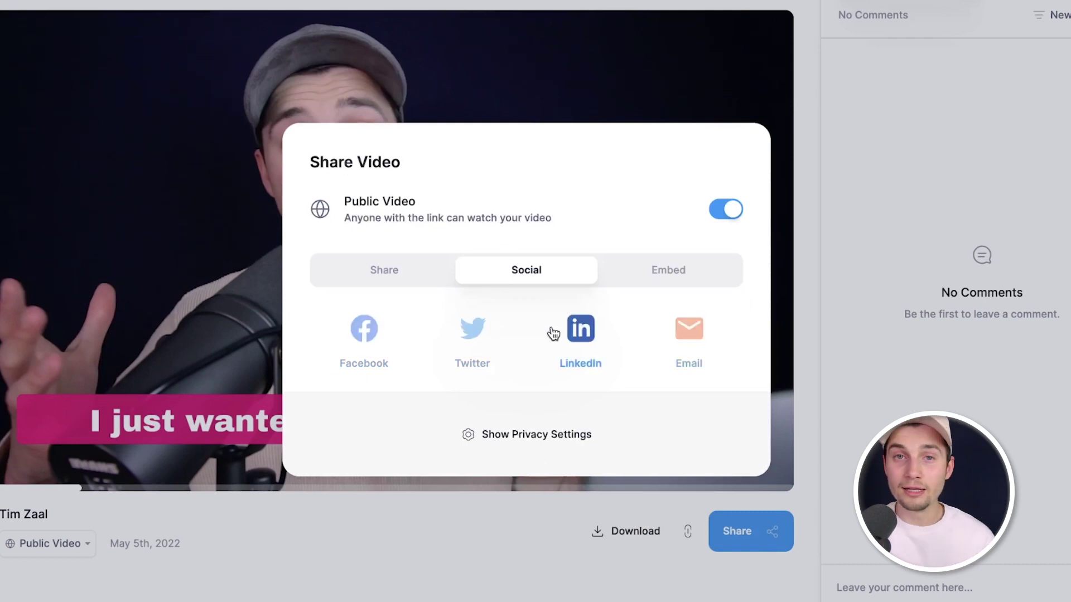
click(636, 285)
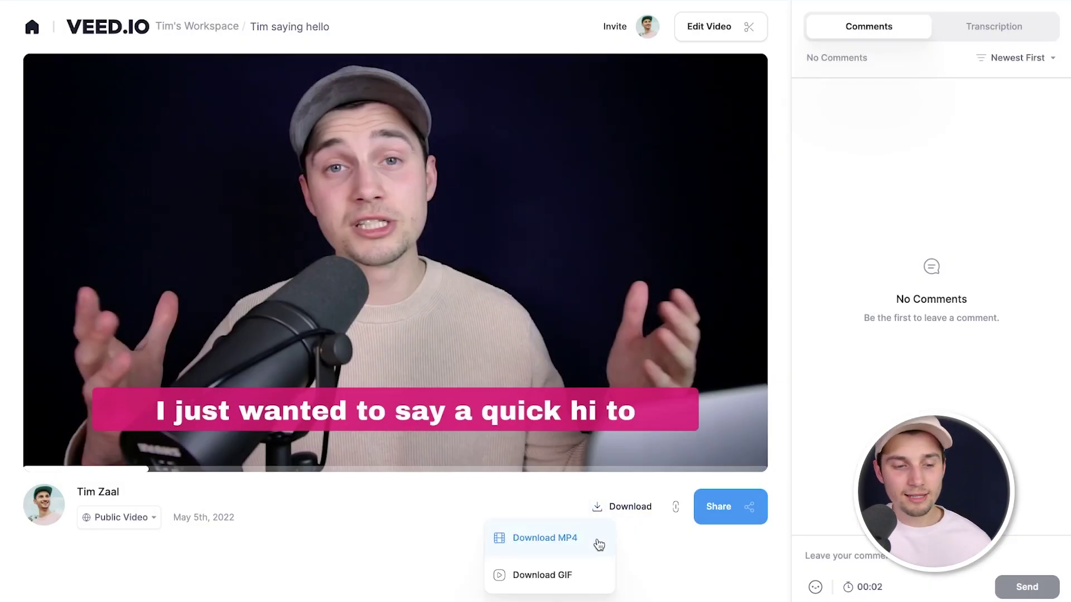
click(594, 551)
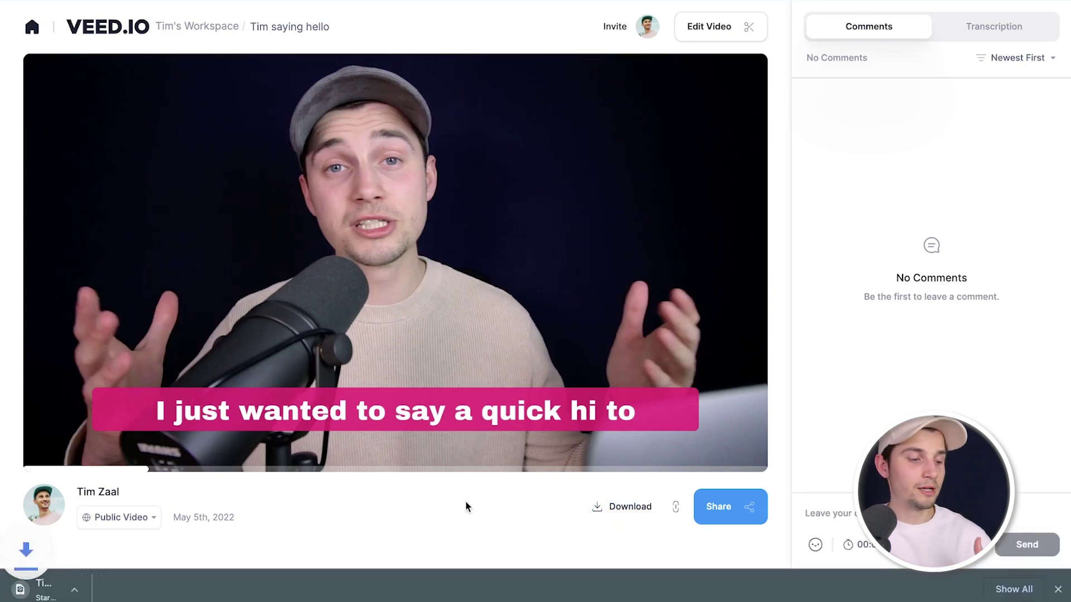